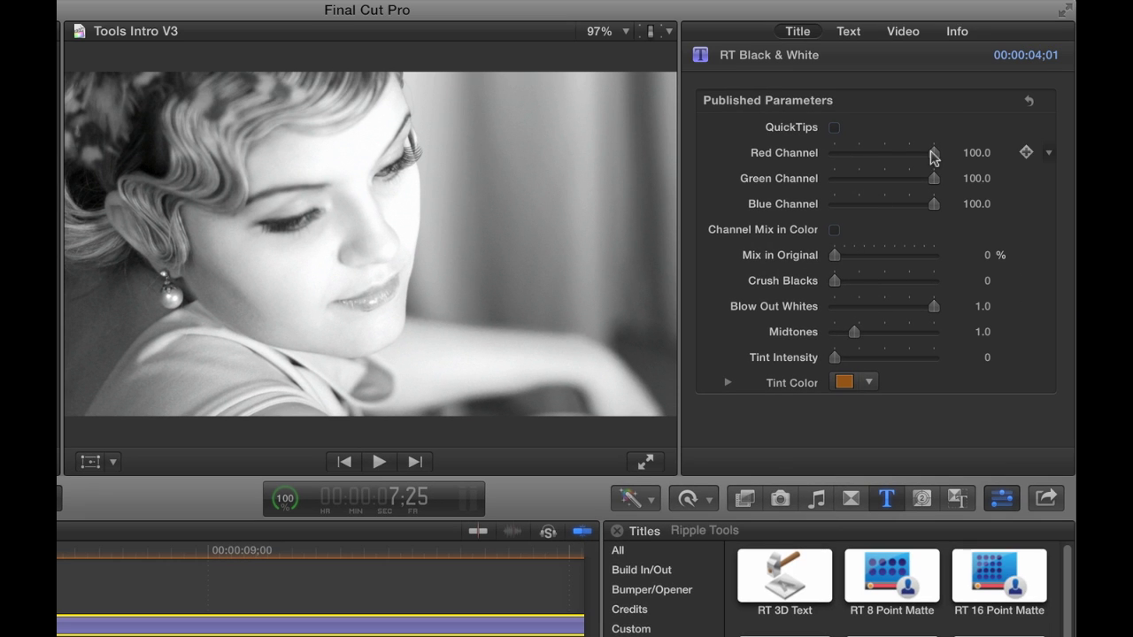
- Set the black and white title's Red Channel to 36.84, Mix in Original to 16.54%, Tint Intensity to 0.16 and Tint Color to blue
drag(934, 156, 872, 158)
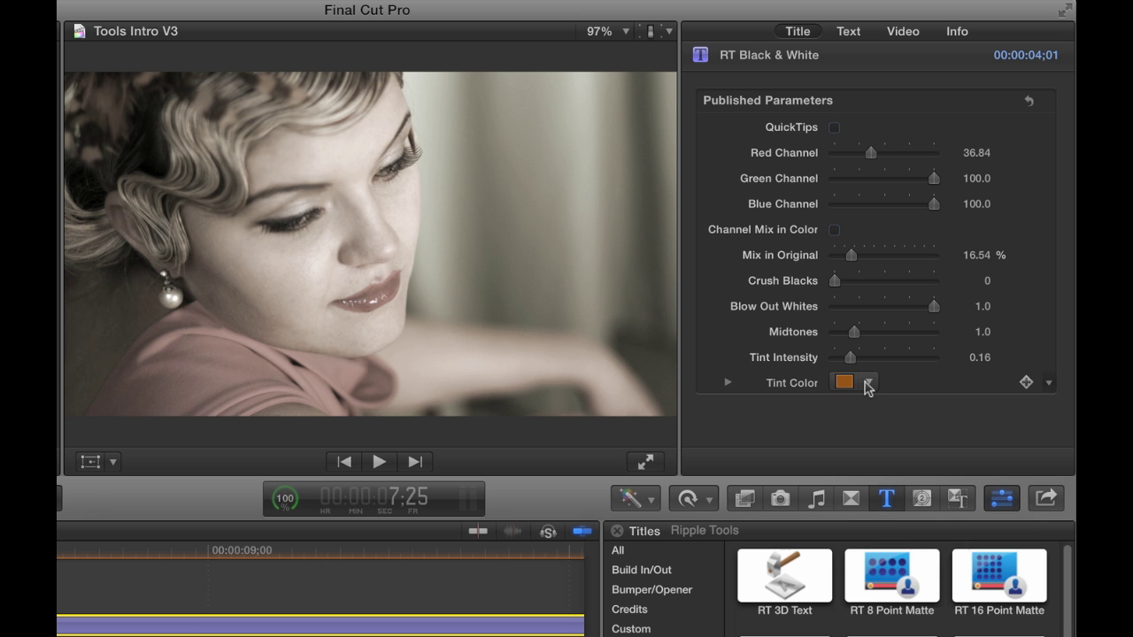
click(868, 382)
click(885, 511)
drag(885, 511, 901, 507)
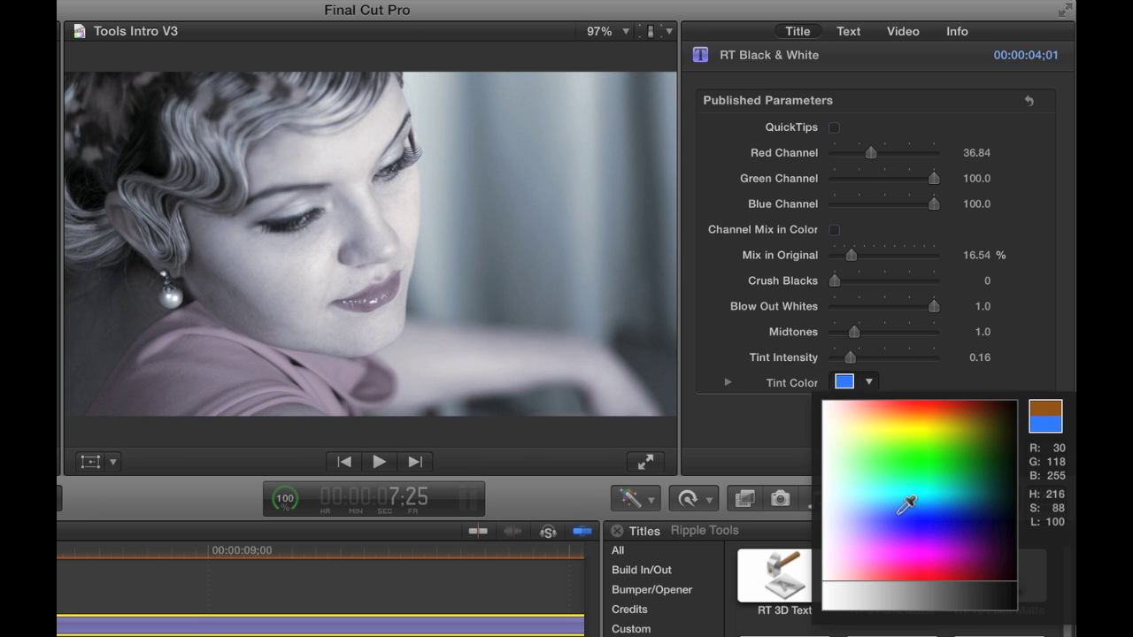
click(898, 513)
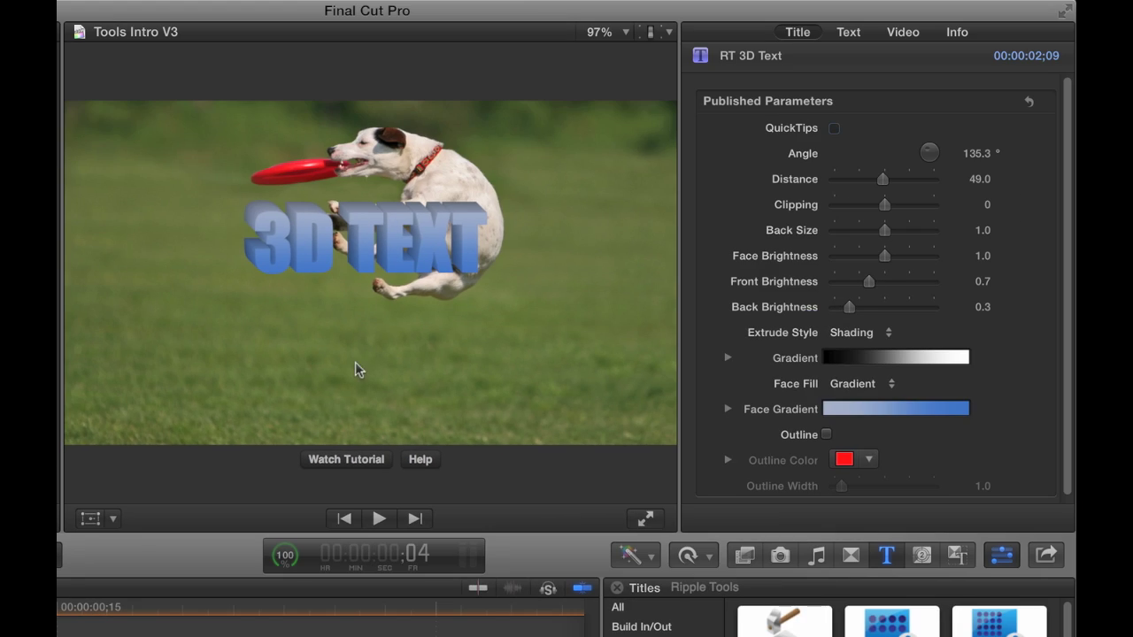
- Replace the 3D title text with SUPERJACK and move the title below the dog, centred horizontally
double_click(370, 261)
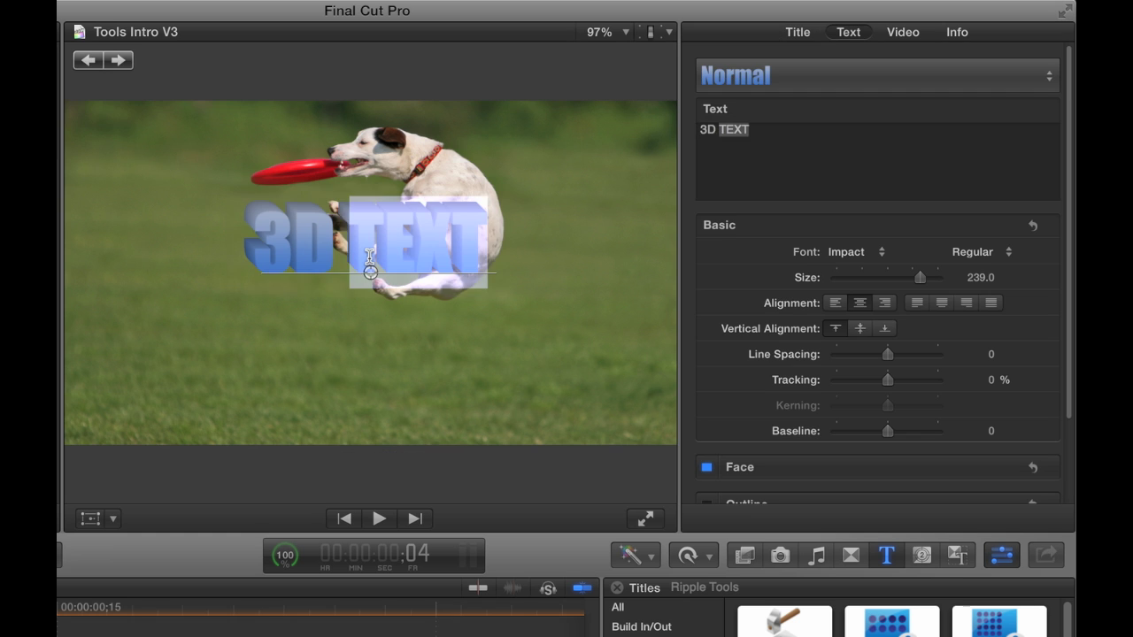
text(SUPERJACK)
key(Escape)
drag(376, 257, 380, 375)
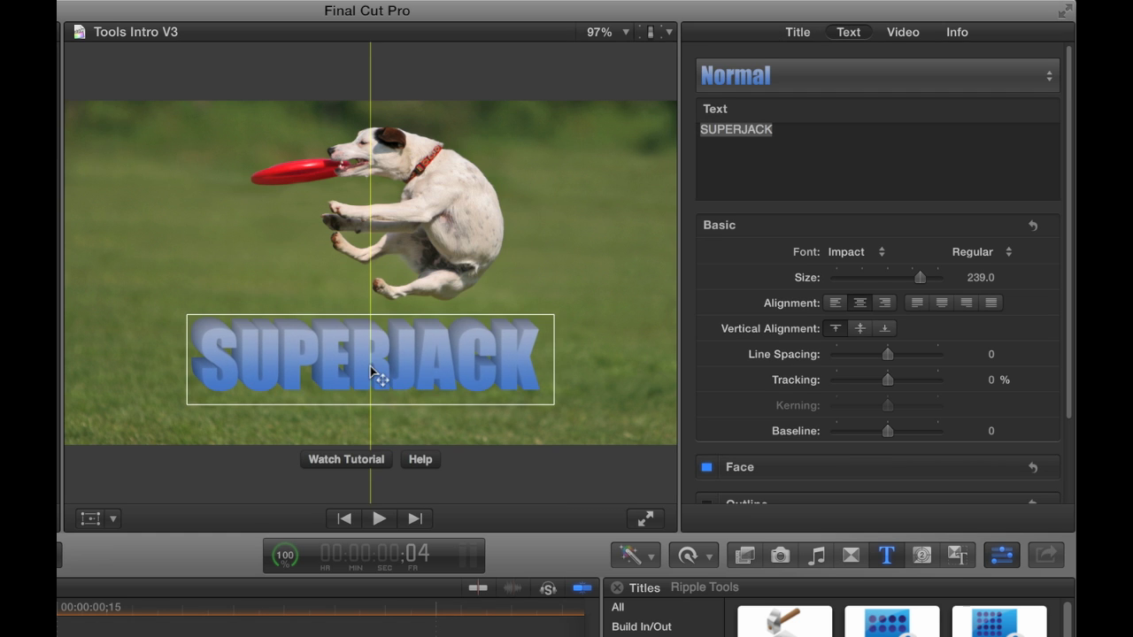
- Set the 3D text's Angle to 65.8°, Distance to 100 and Back Size to 0
click(799, 31)
drag(980, 164, 980, 156)
drag(884, 179, 983, 182)
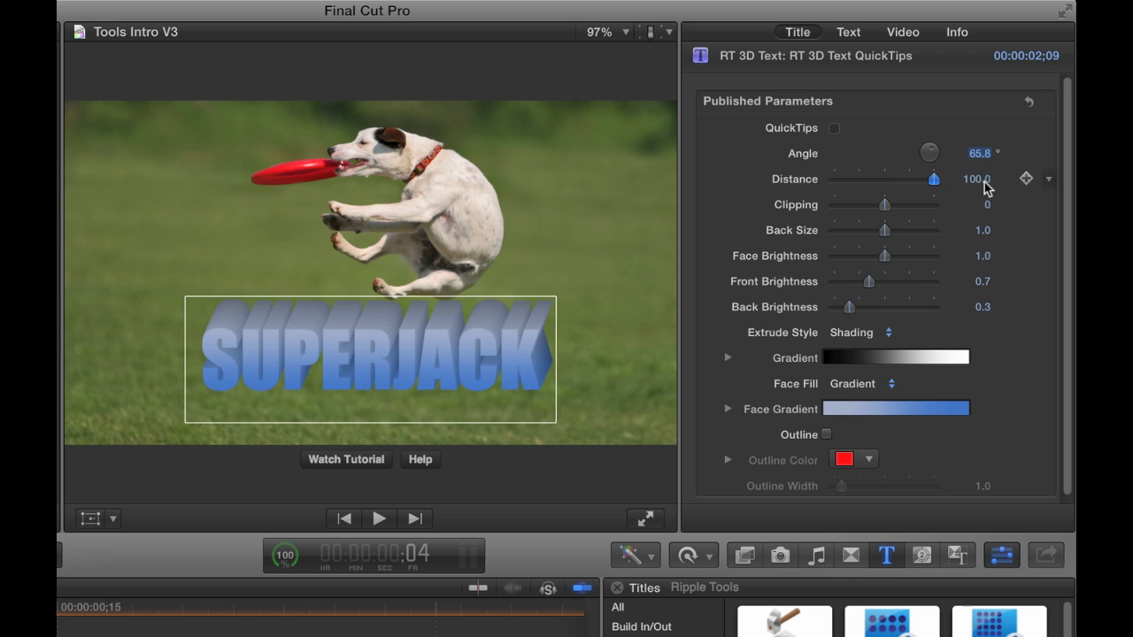
drag(885, 230, 822, 235)
- Recolour the 3D text's Face Gradient stops, giving the end stop yellow
click(727, 408)
right_click(1022, 359)
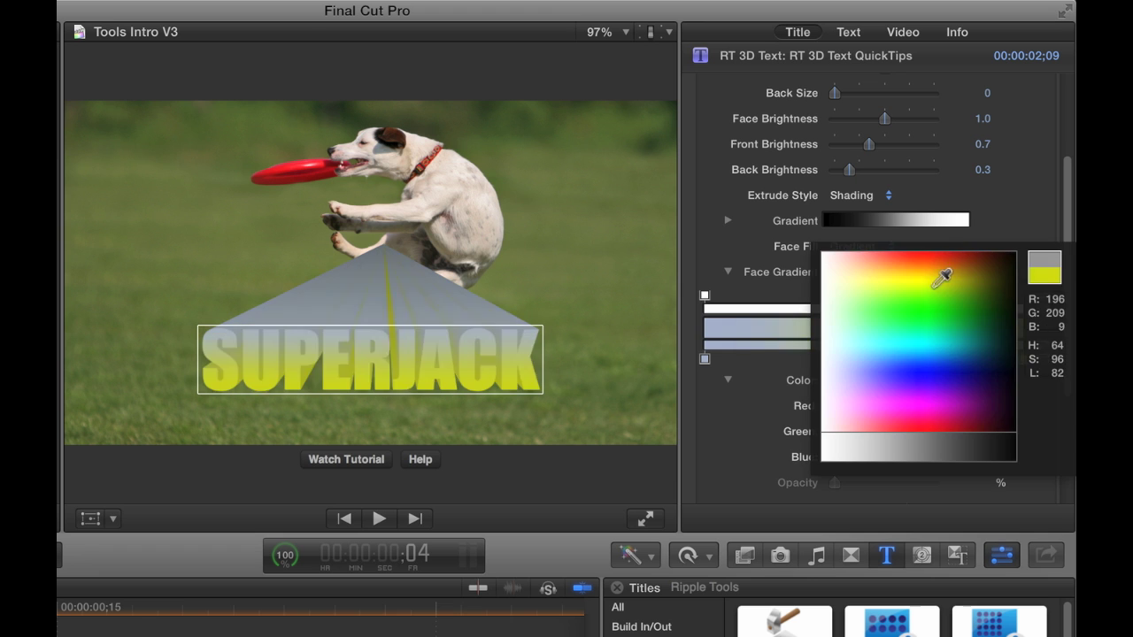
click(922, 283)
right_click(704, 359)
click(729, 263)
click(912, 357)
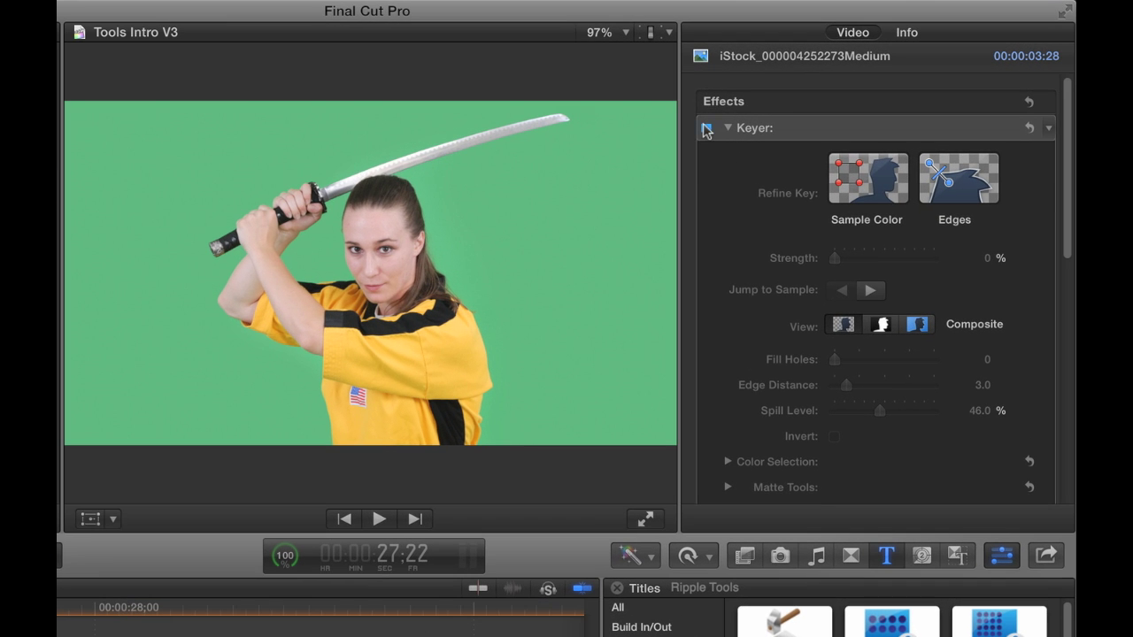
- Turn on the Keyer for the green-screen sword clip and enable the RT Outline-Fill title above it
click(707, 129)
click(299, 504)
right_click(306, 505)
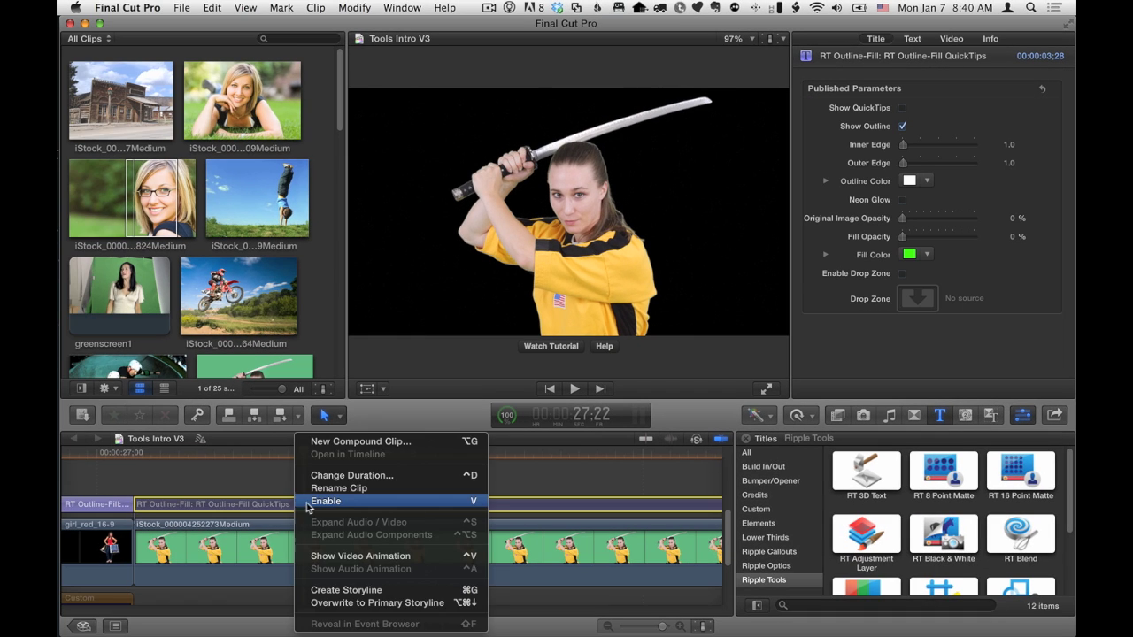
click(310, 502)
- Set Outer Edge to 6.0, Original Image Opacity and Fill Opacity to 100%, and Fill Color to orange-red
drag(903, 165, 906, 164)
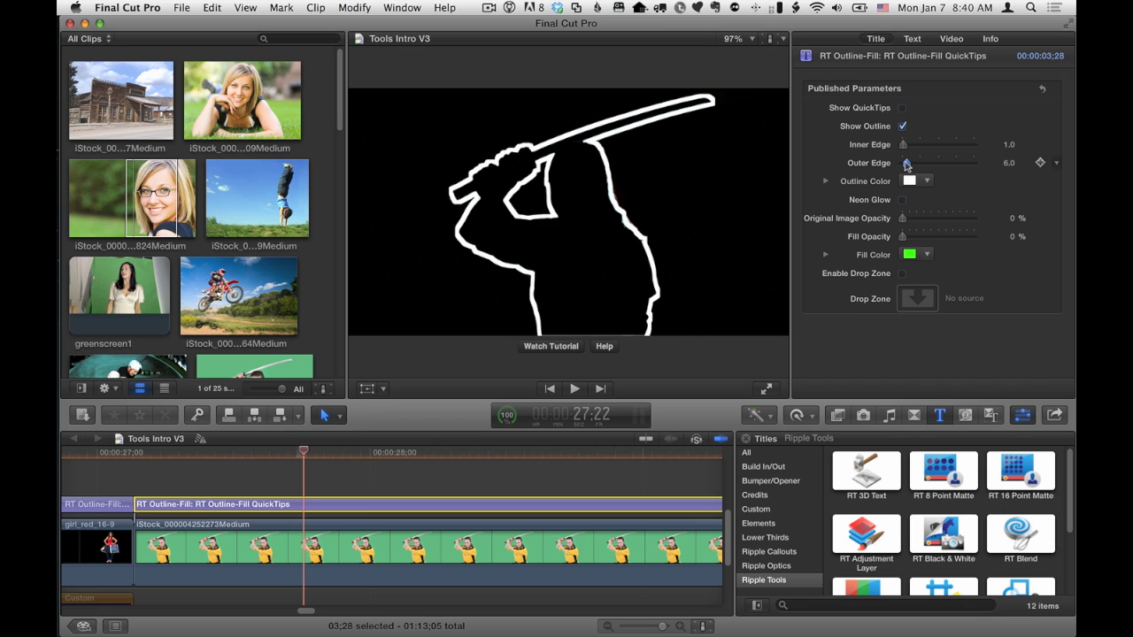
drag(902, 219, 1011, 223)
drag(902, 237, 978, 237)
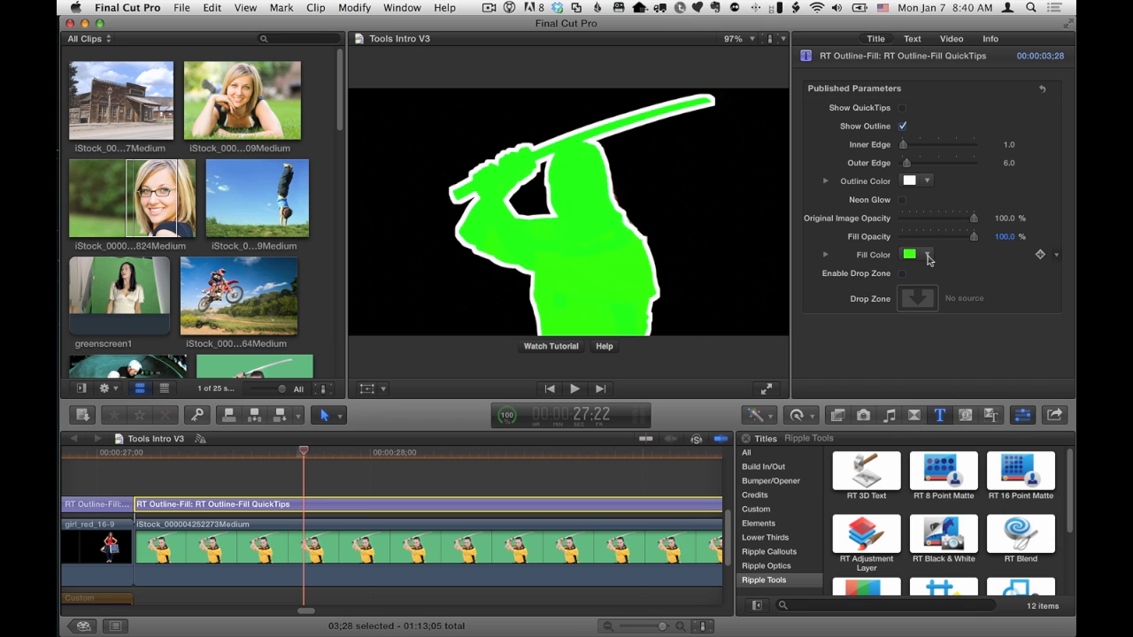
click(928, 256)
click(980, 273)
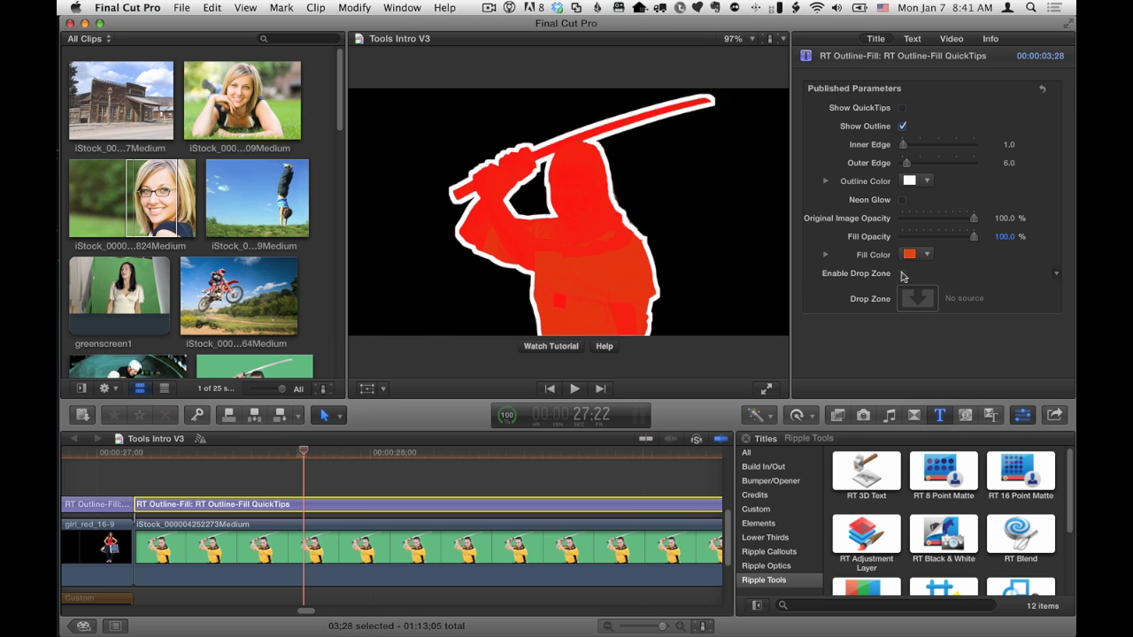
- Enable the drop zone and fill it with the old wooden western building clip
click(902, 274)
click(917, 298)
click(121, 100)
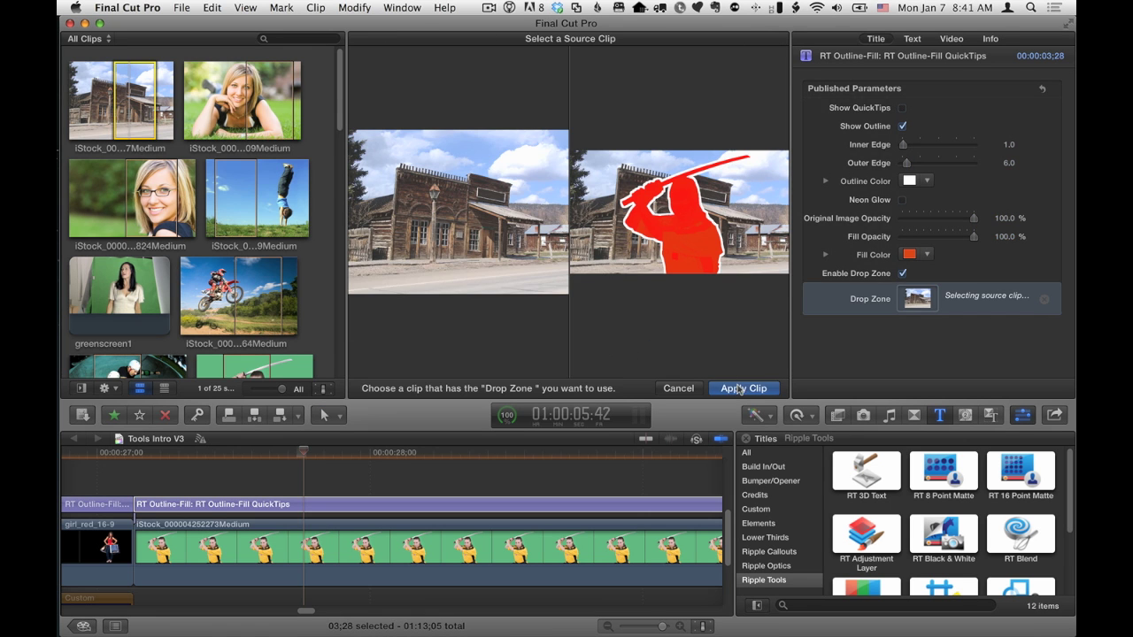
click(740, 390)
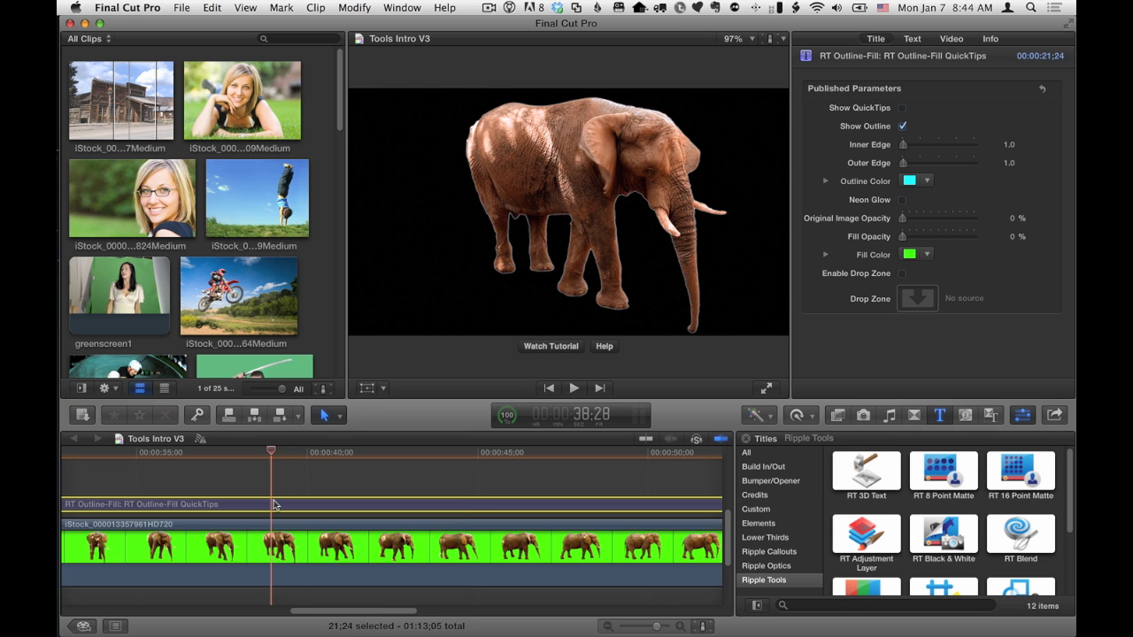
- Enable the RT Outline-Fill title above the elephant clip
right_click(275, 506)
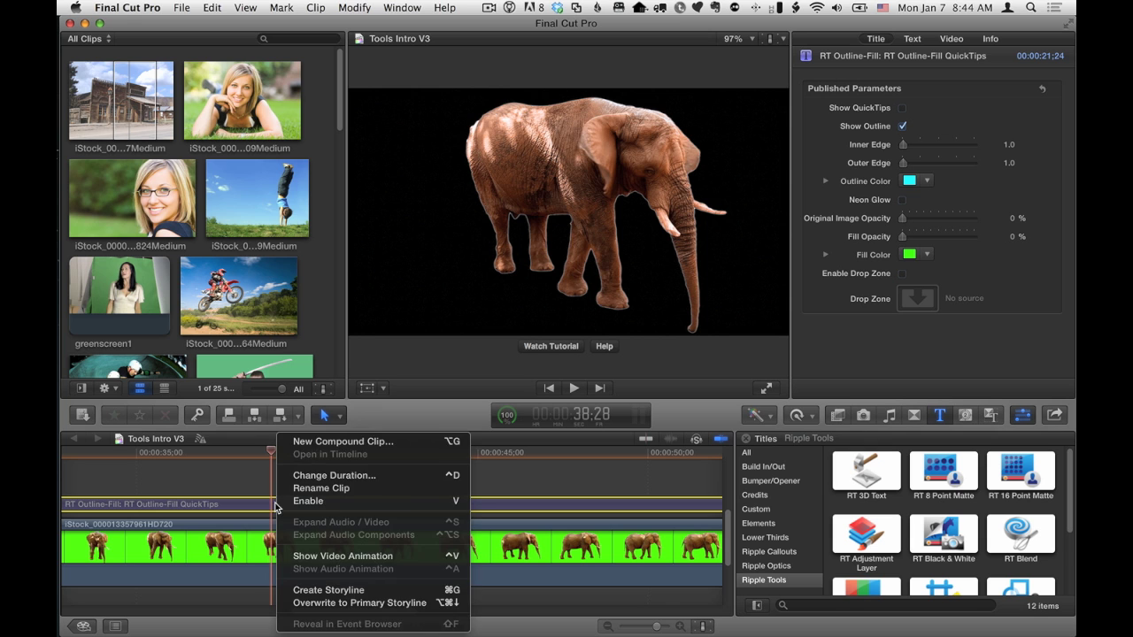
click(308, 501)
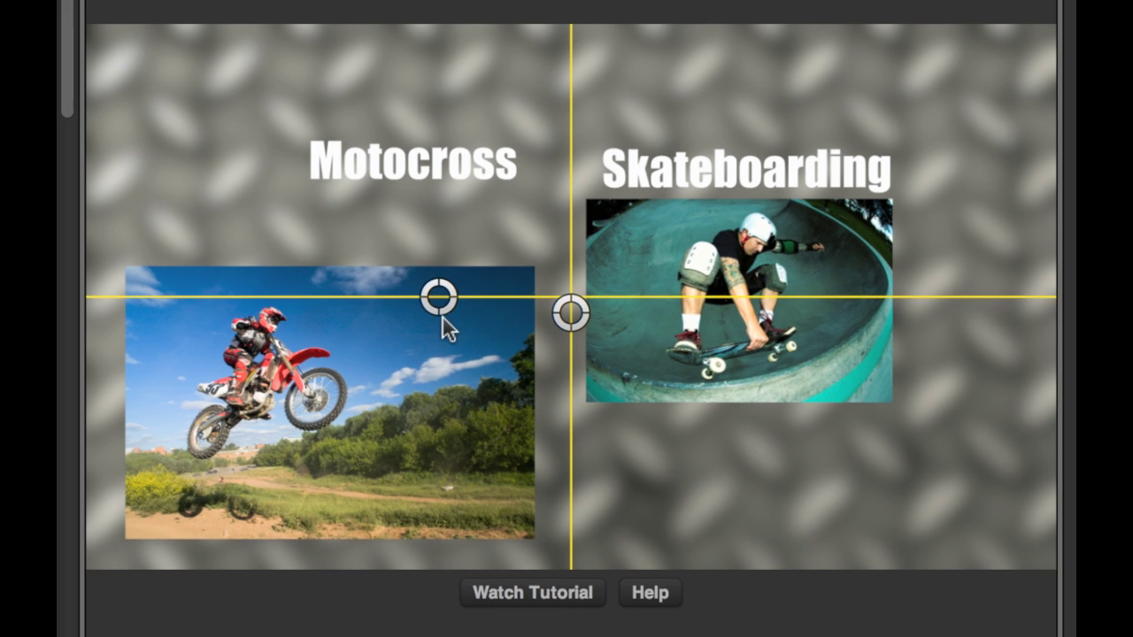
- Move the horizontal guide to the motocross photo's bottom edge and the vertical guide to the skateboarding photo's outer right edge
drag(443, 301, 529, 538)
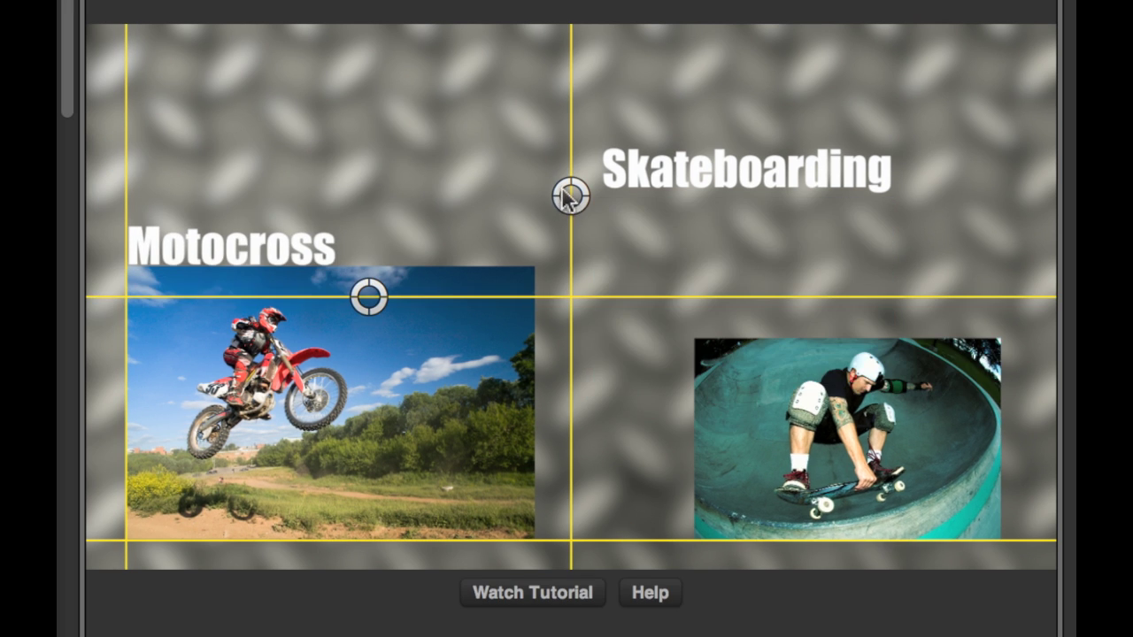
drag(569, 196, 1000, 212)
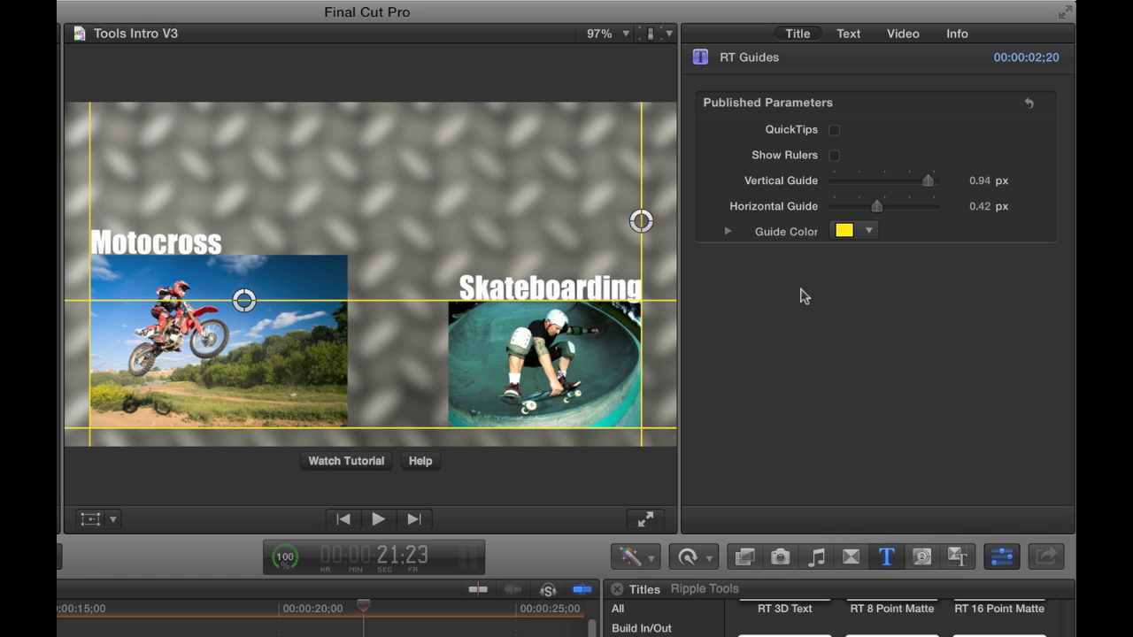
- Show the rulers for the guides and shift the vertical guide inward over the skateboarding photo
click(834, 156)
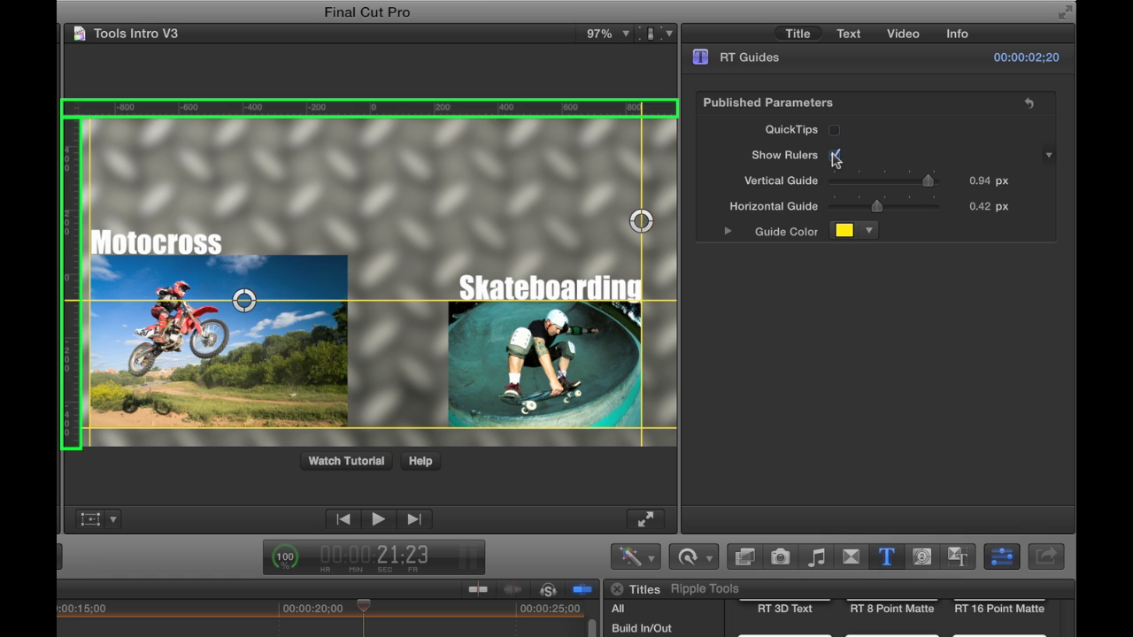
drag(640, 220, 577, 220)
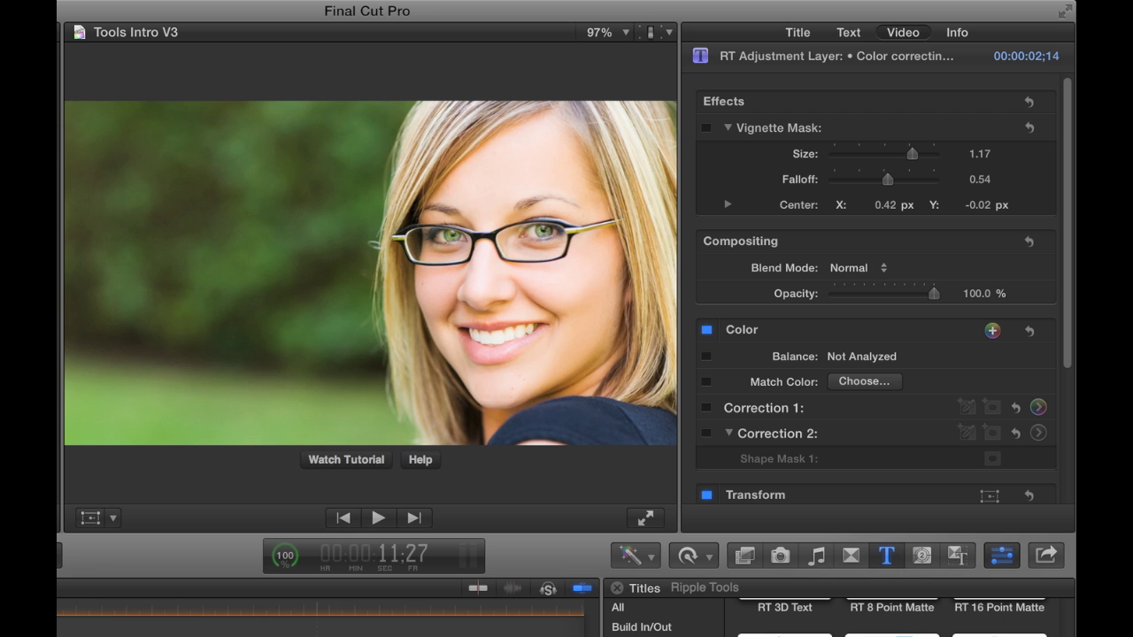
- Enable color Correction 1 and the Vignette Mask on the adjustment layer
drag(145, 618, 196, 617)
click(706, 408)
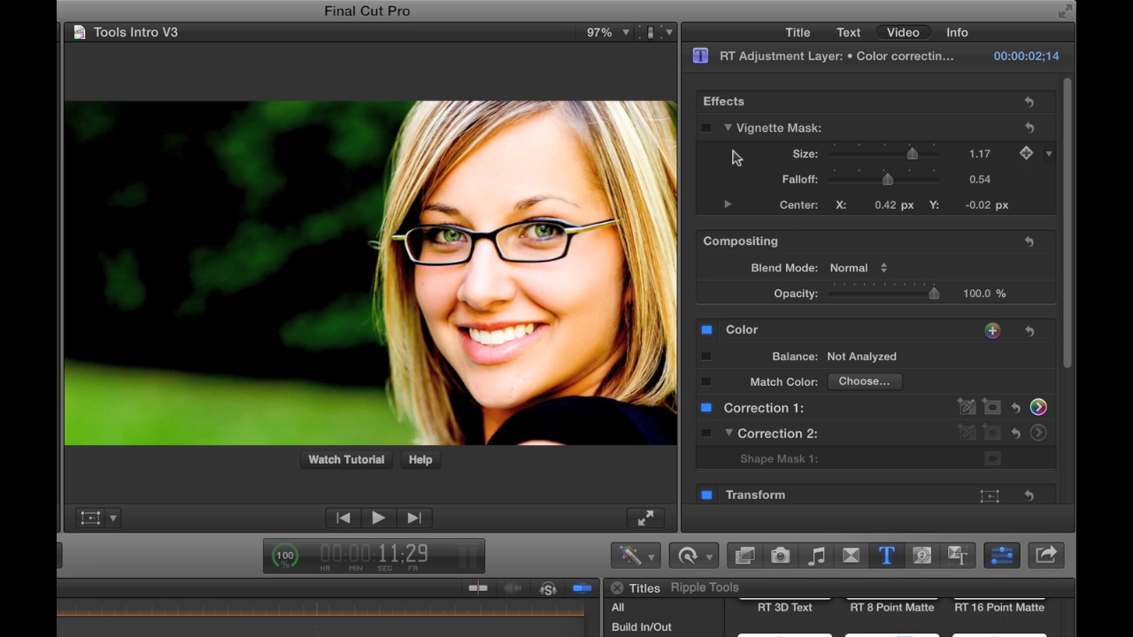
click(707, 128)
- Scale up the adjustment layer with Transform so the woman's face is framed closer
click(89, 519)
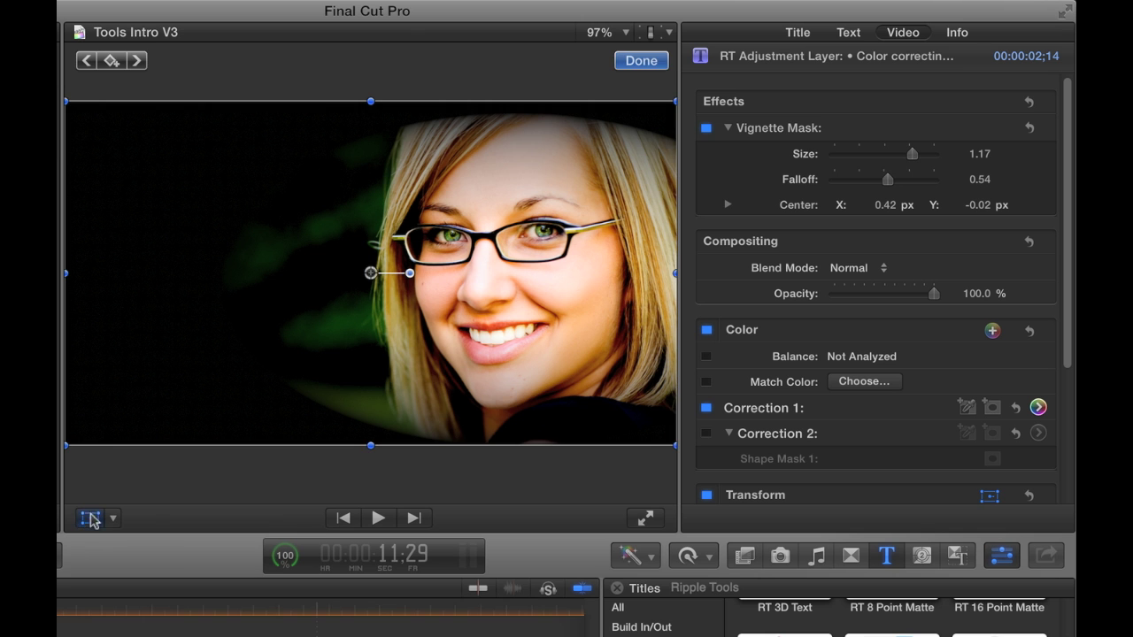
drag(673, 446, 695, 485)
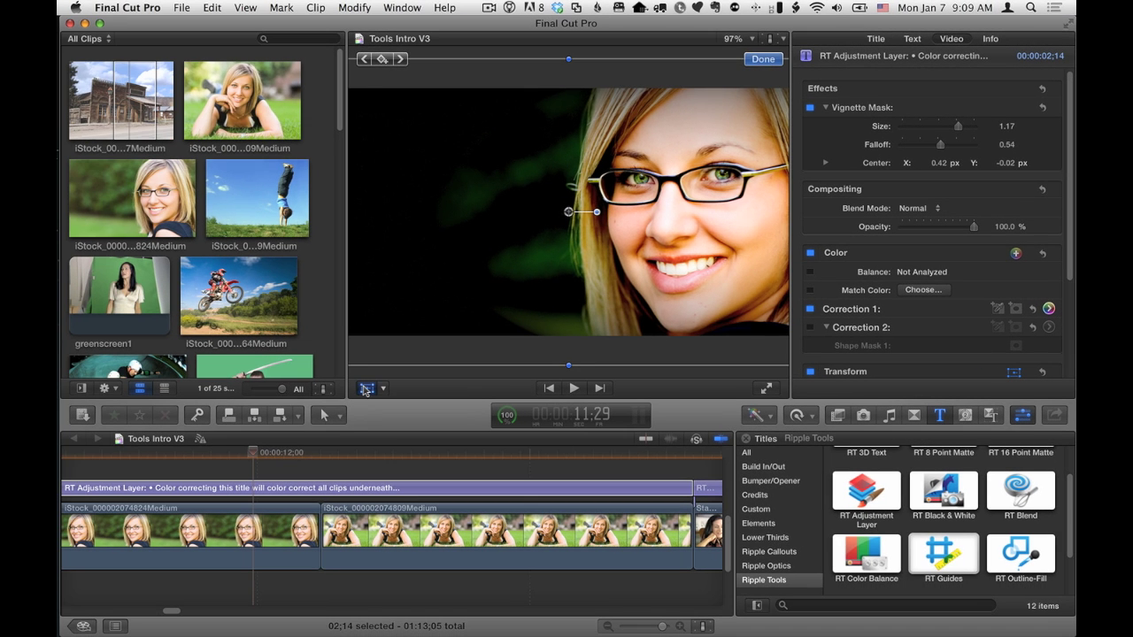
click(365, 389)
mouse_move(255, 452)
mouse_down()
mouse_move(469, 454)
mouse_move(256, 449)
mouse_up()
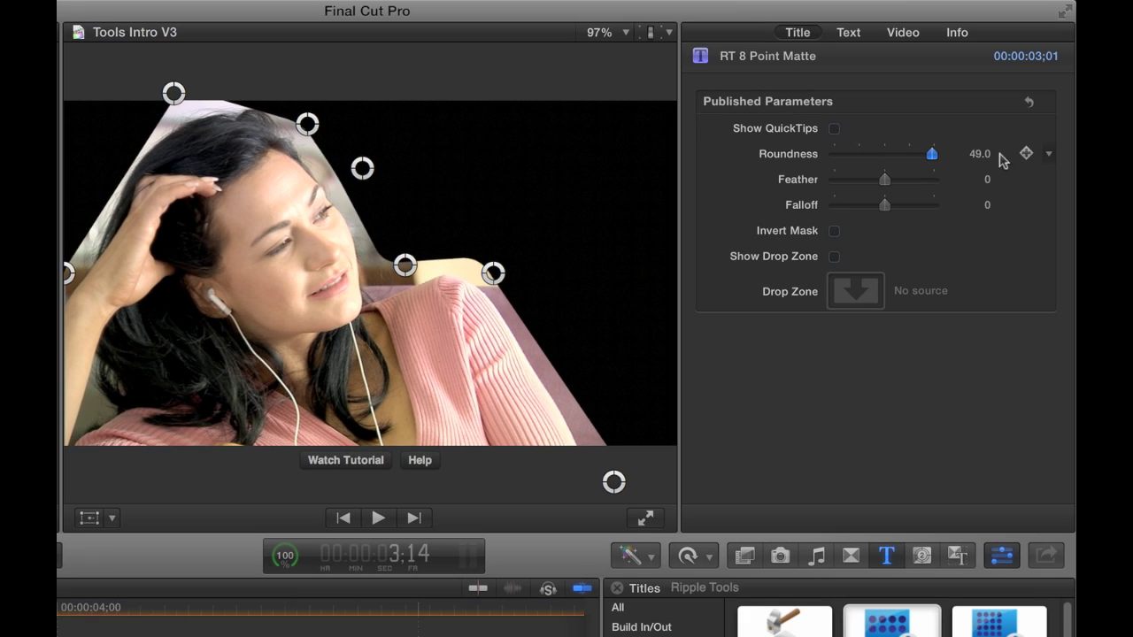
- Set the 8-point matte's Roundness to 98 and Feather to -100
drag(980, 154, 980, 142)
drag(884, 179, 837, 187)
- Reposition the 8-point matte's control points so the mask fits closely around the woman's head, face and shoulder
drag(404, 267, 412, 285)
drag(362, 168, 384, 207)
mouse_move(412, 286)
mouse_down()
mouse_move(392, 290)
mouse_move(401, 285)
mouse_up()
drag(384, 207, 394, 203)
drag(174, 93, 172, 100)
drag(66, 273, 74, 266)
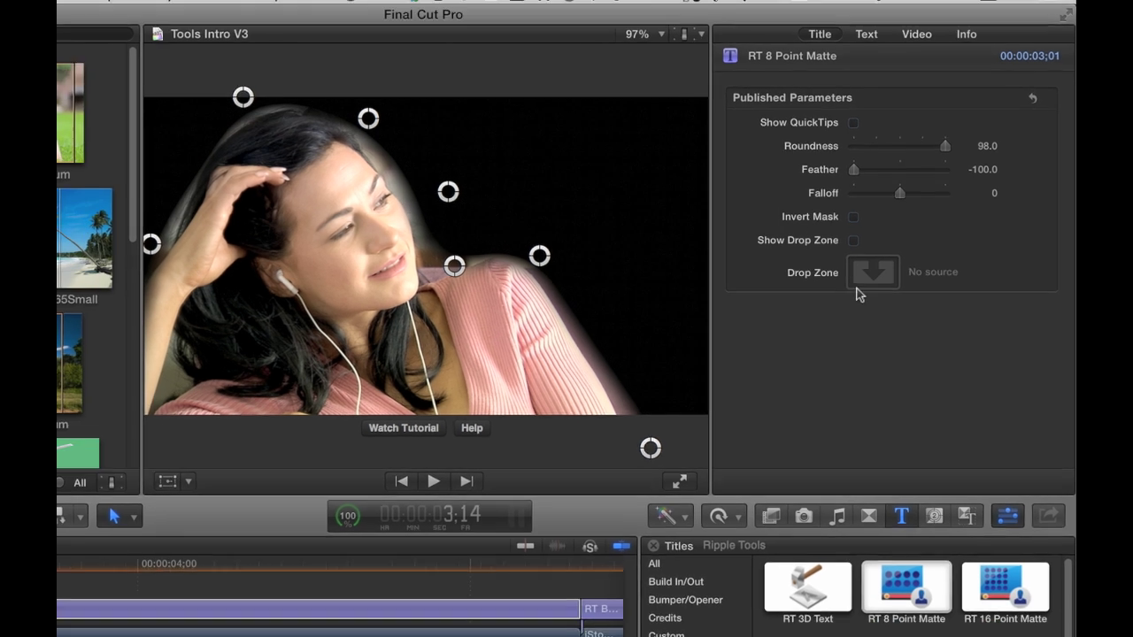
- Fill the 8-point matte's drop zone with the palm beach clip
click(855, 290)
click(274, 210)
click(743, 388)
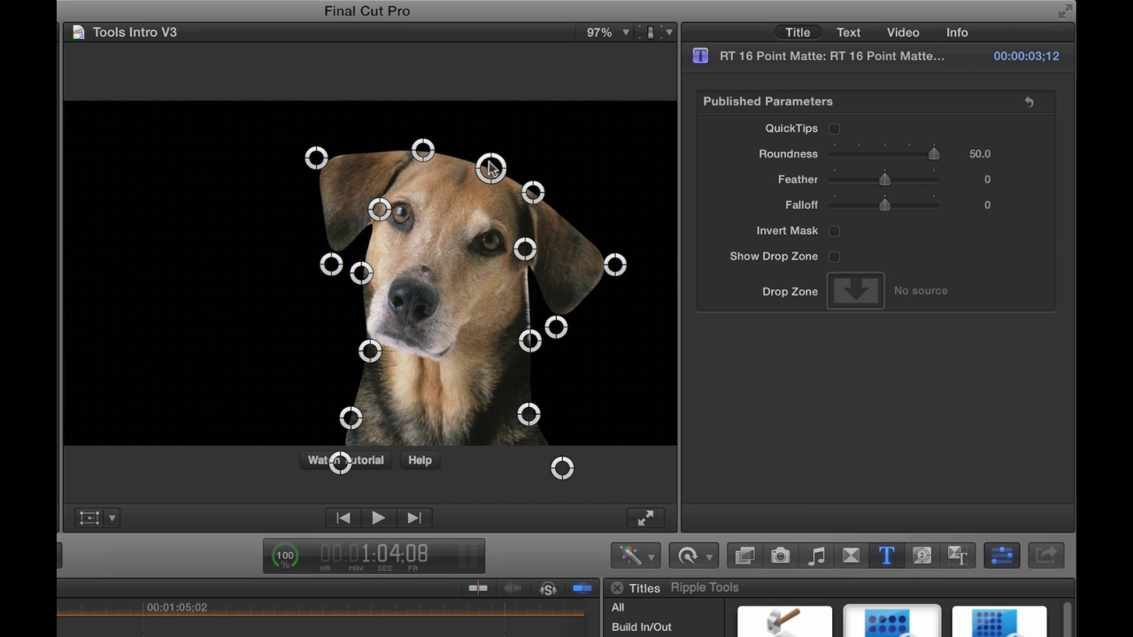
- Use an inverted mask view to move the 16-point matte's lower right point to the dog's chest edge, and restore the normal mask
click(834, 231)
drag(528, 415, 540, 385)
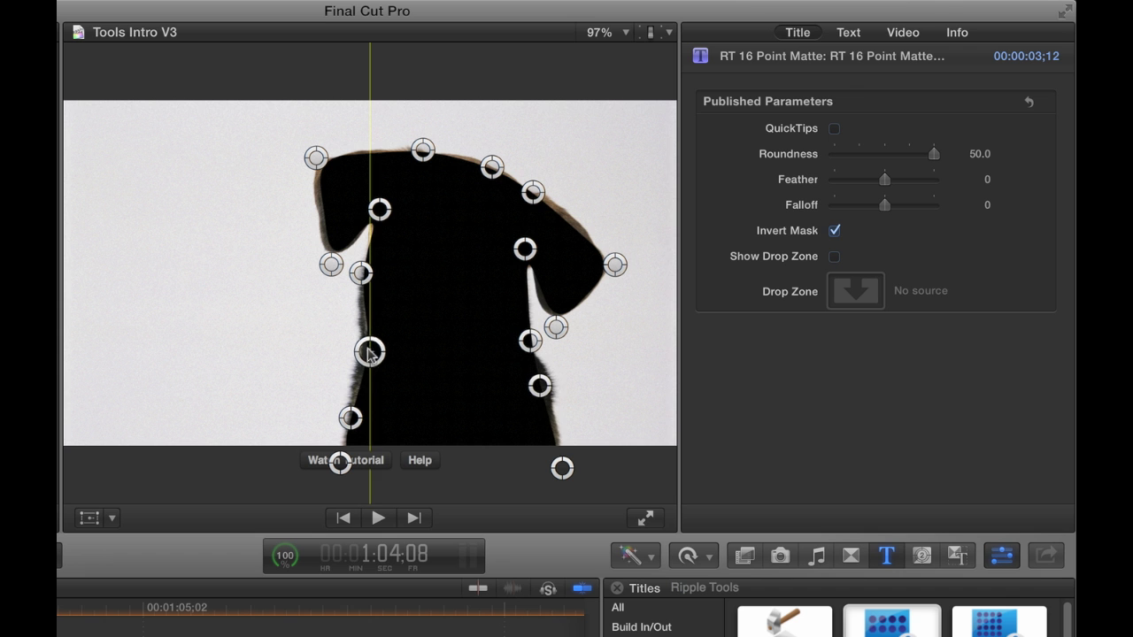
click(834, 231)
- Show the 16-point matte's drop zone and fill it with the red rock arches clip
click(834, 255)
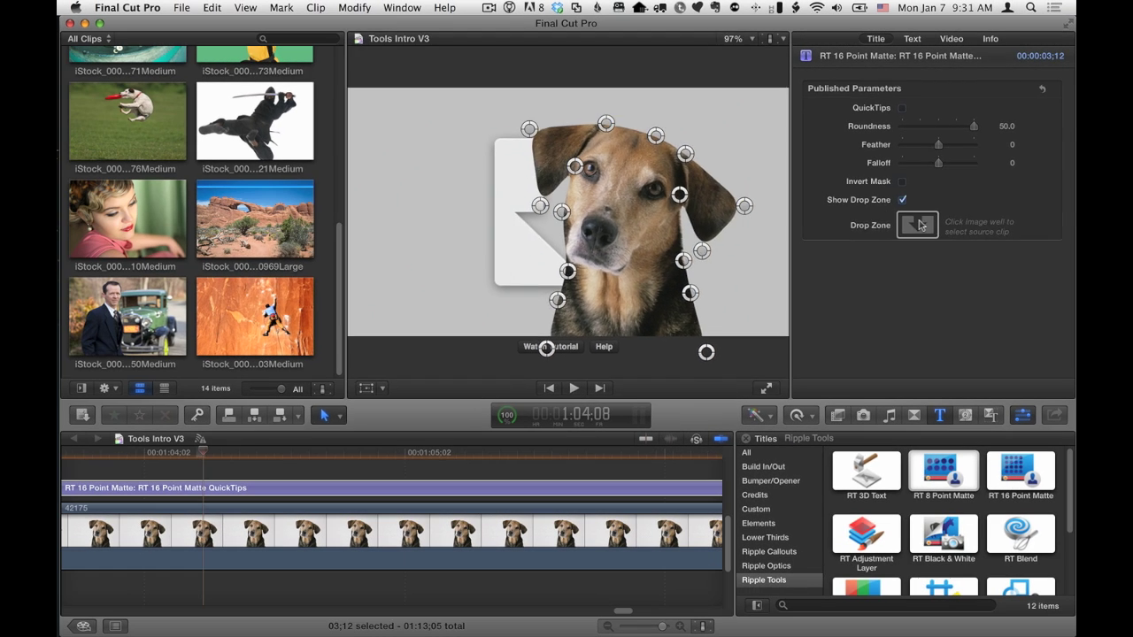
click(919, 225)
click(256, 228)
click(744, 386)
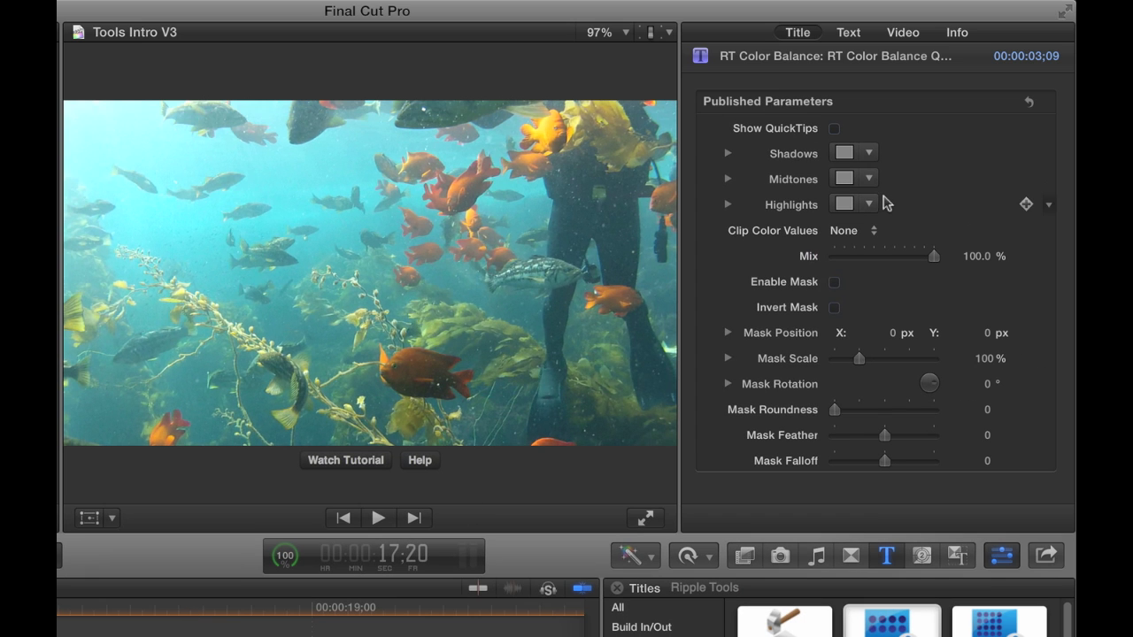
- Darken the Shadows color of the underwater clip's color balance and tint it slightly blue
click(845, 153)
drag(840, 151, 696, 159)
drag(709, 358, 709, 394)
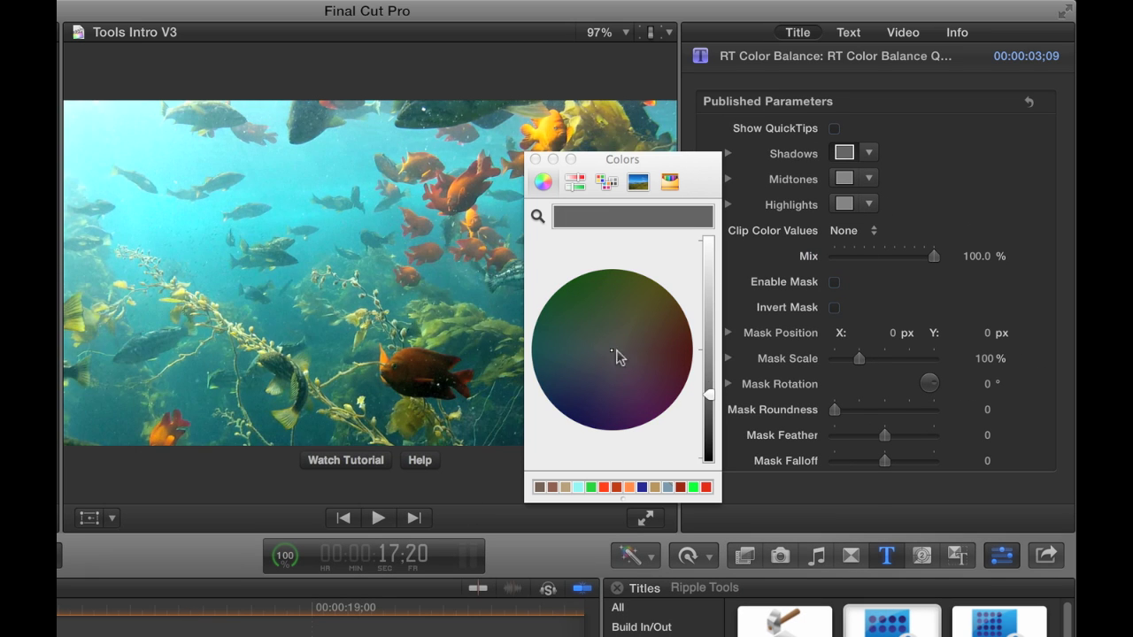
drag(617, 350, 592, 360)
click(535, 160)
- Brighten the Midtones color of the color balance and tint it blue-violet
click(841, 178)
drag(706, 359, 705, 318)
click(599, 368)
click(533, 160)
- Brighten the Highlights color of the color balance and give it a warm tint
click(845, 204)
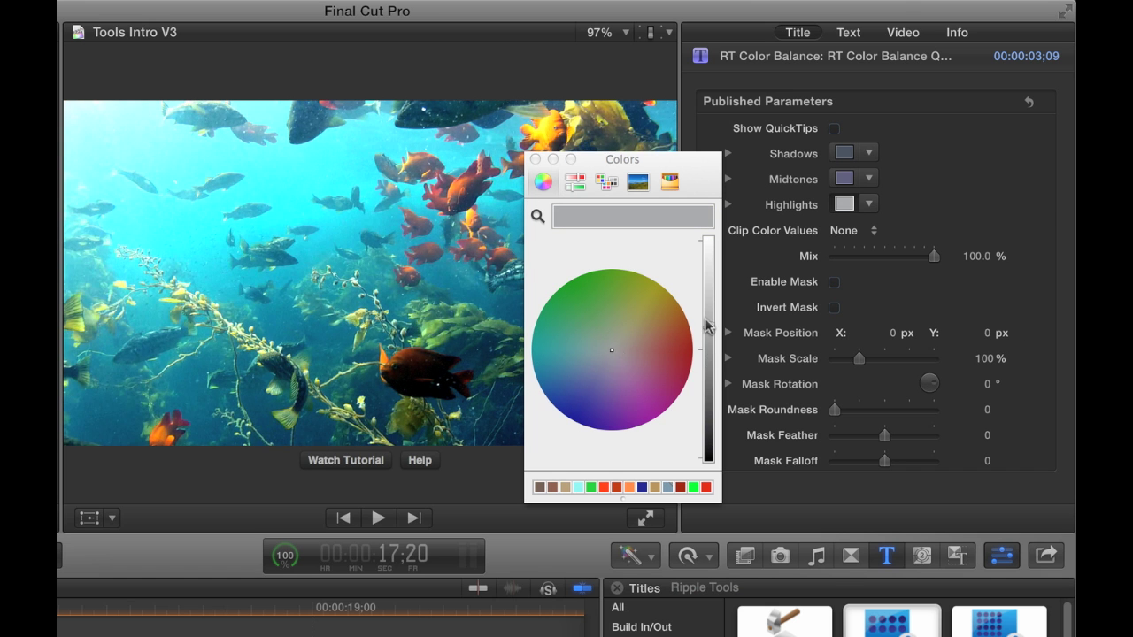
click(629, 349)
click(647, 341)
click(534, 160)
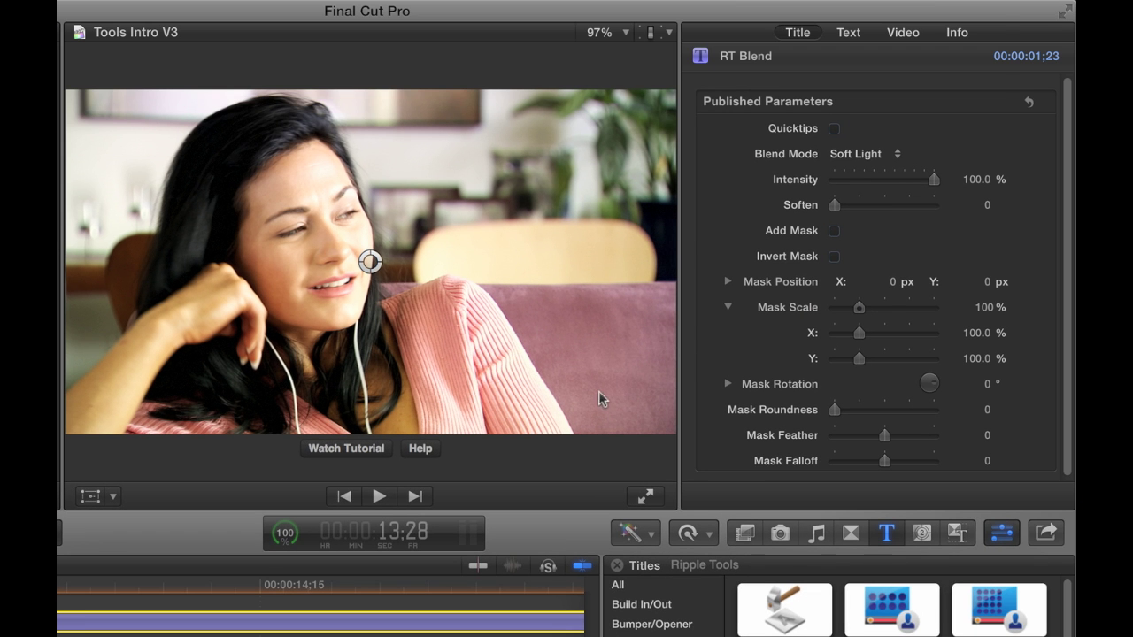
- Set the RT Blend title's Blend Mode to Overlay, Intensity to 82.95% and Soften to 35
click(863, 153)
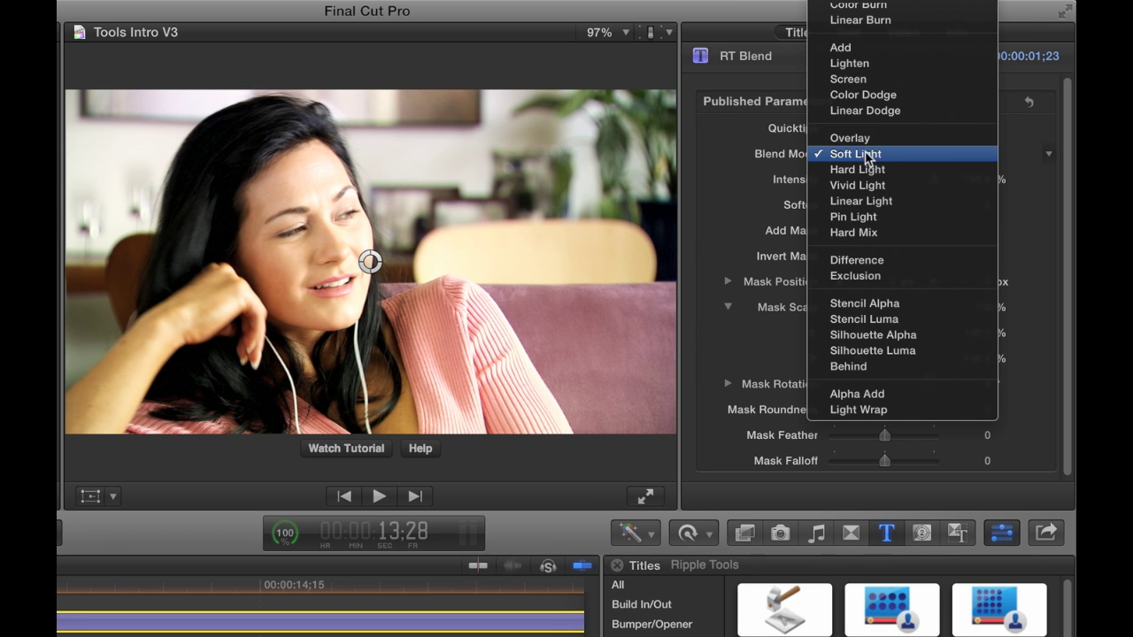
click(855, 135)
drag(934, 179, 915, 183)
drag(834, 205, 882, 209)
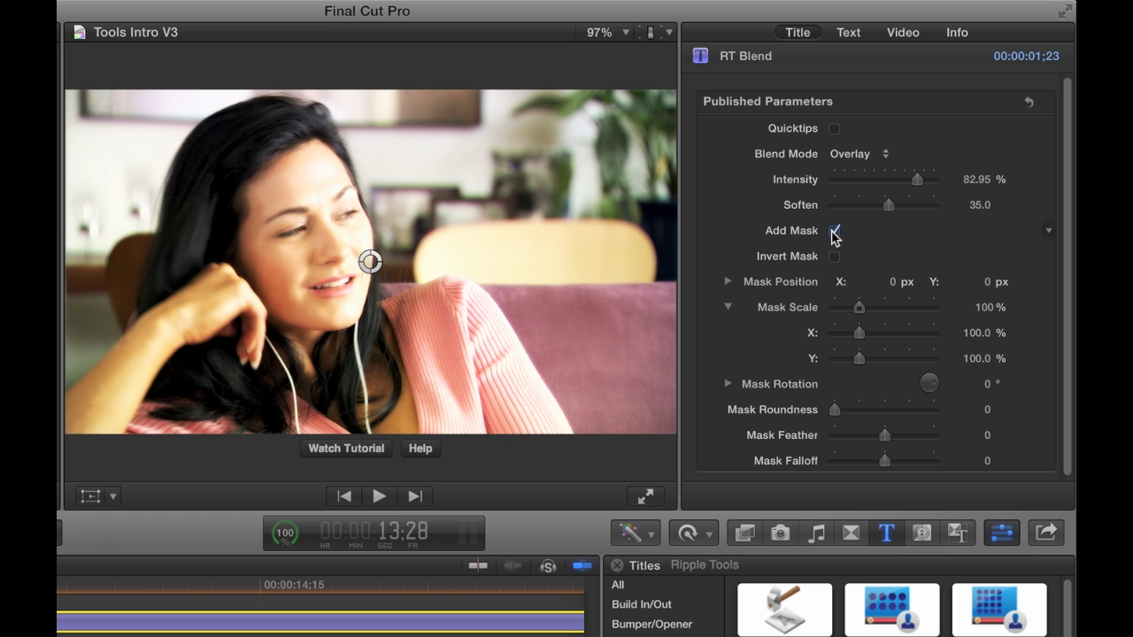
- Shape the RT Blend mask with about 66% scale, roundness 494 and rotation -55.1°, and move it over the woman's face
drag(989, 314, 986, 308)
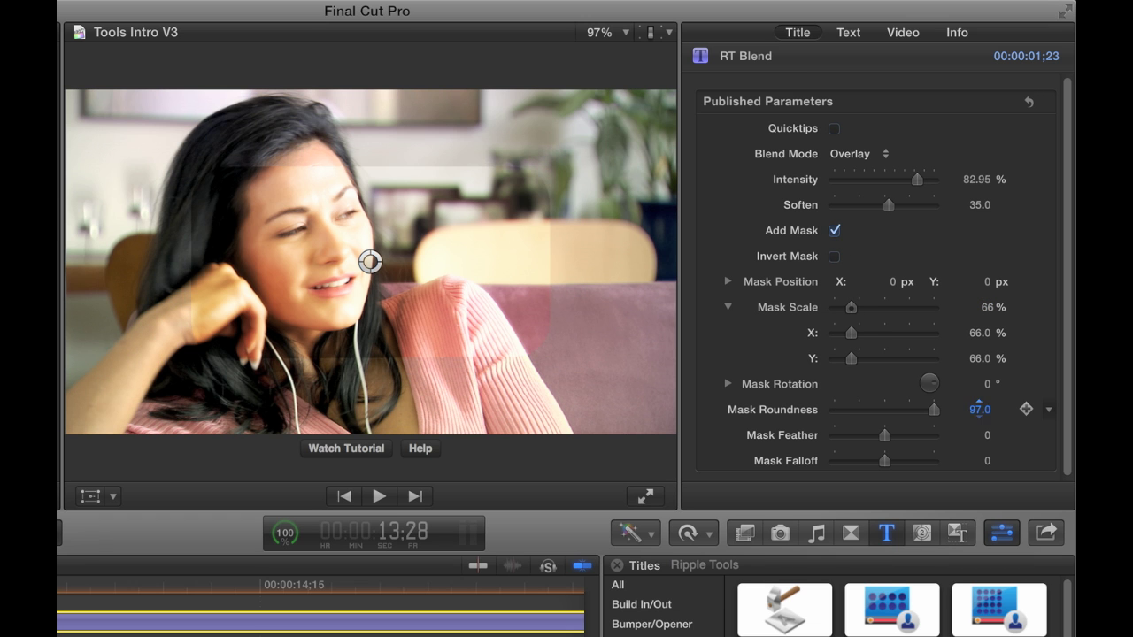
drag(977, 408, 991, 393)
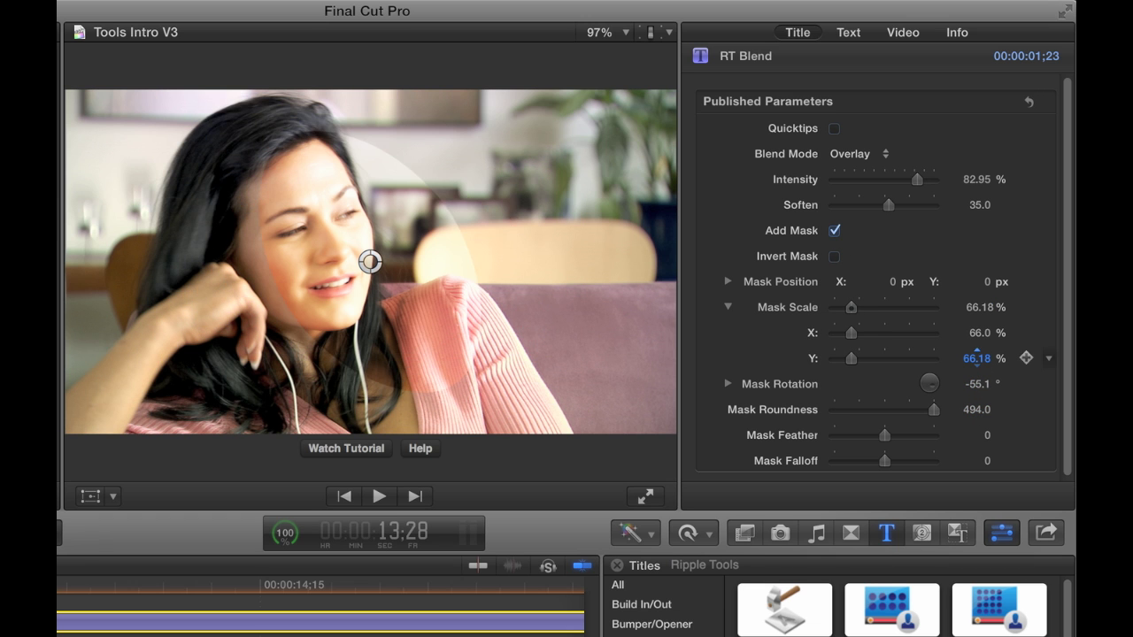
drag(370, 262, 294, 239)
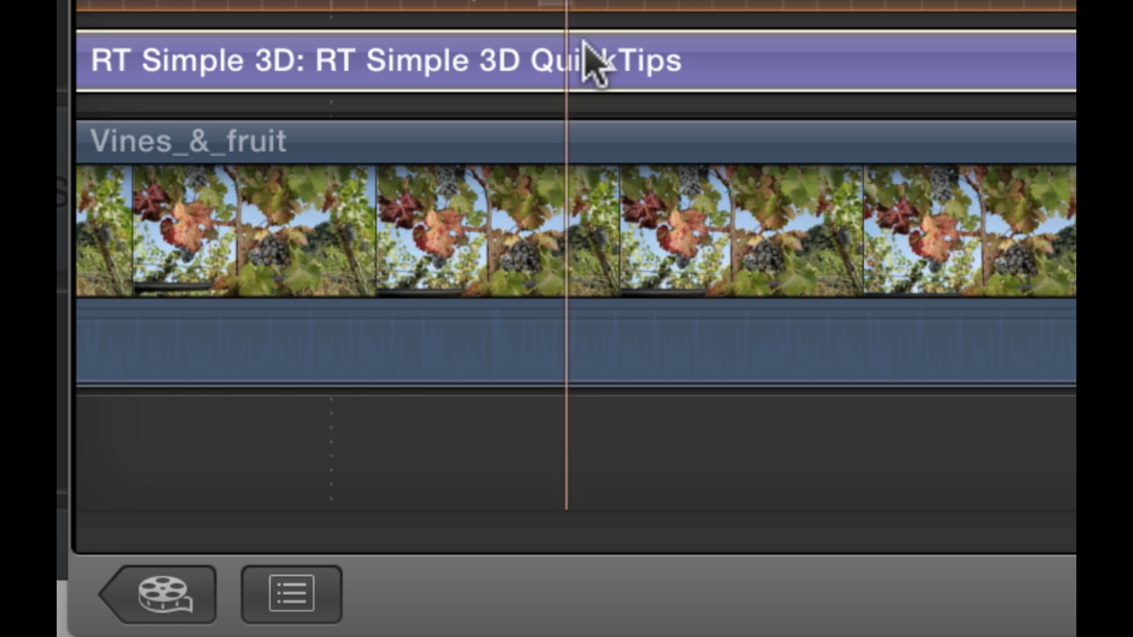
- Set the RT Simple 3D title's X position to -50 px, anchor point X to -0.89 px and rotation to X -41.4°, Y 25.4°, Z -2.0°
click(589, 64)
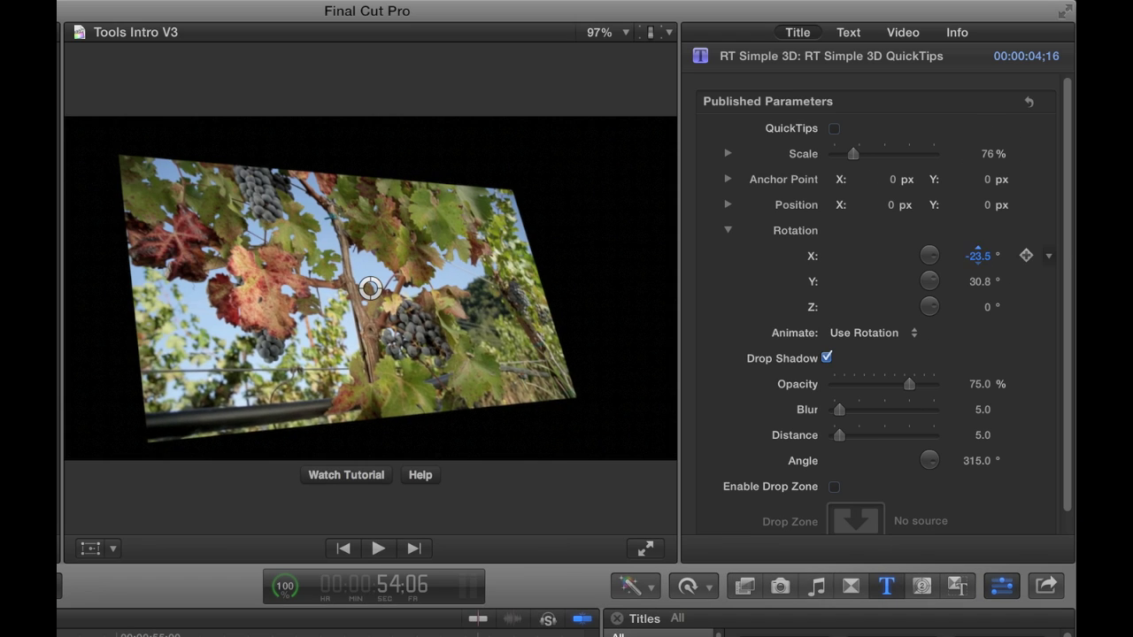
drag(979, 256, 977, 269)
mouse_move(978, 281)
mouse_down()
mouse_move(978, 301)
mouse_move(978, 285)
mouse_up()
click(364, 284)
mouse_move(363, 285)
mouse_down()
mouse_move(395, 283)
mouse_move(372, 286)
mouse_up()
drag(884, 180, 885, 205)
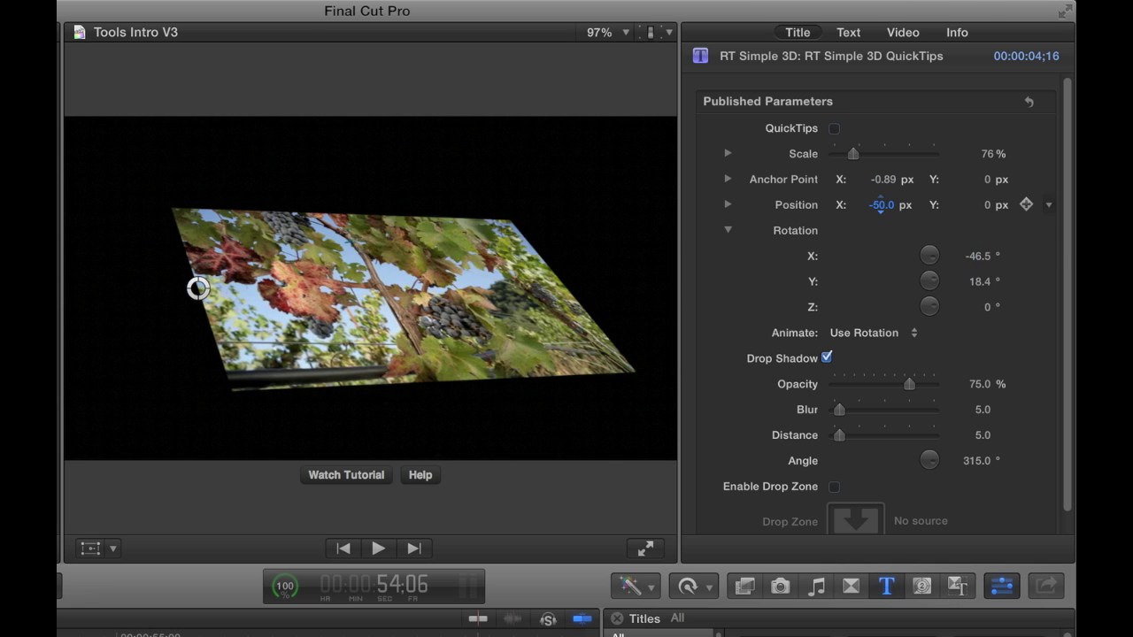
drag(978, 256, 985, 307)
- Enable the RT Simple 3D drop zone with the Fabric background and increase the drop shadow's distance
click(834, 486)
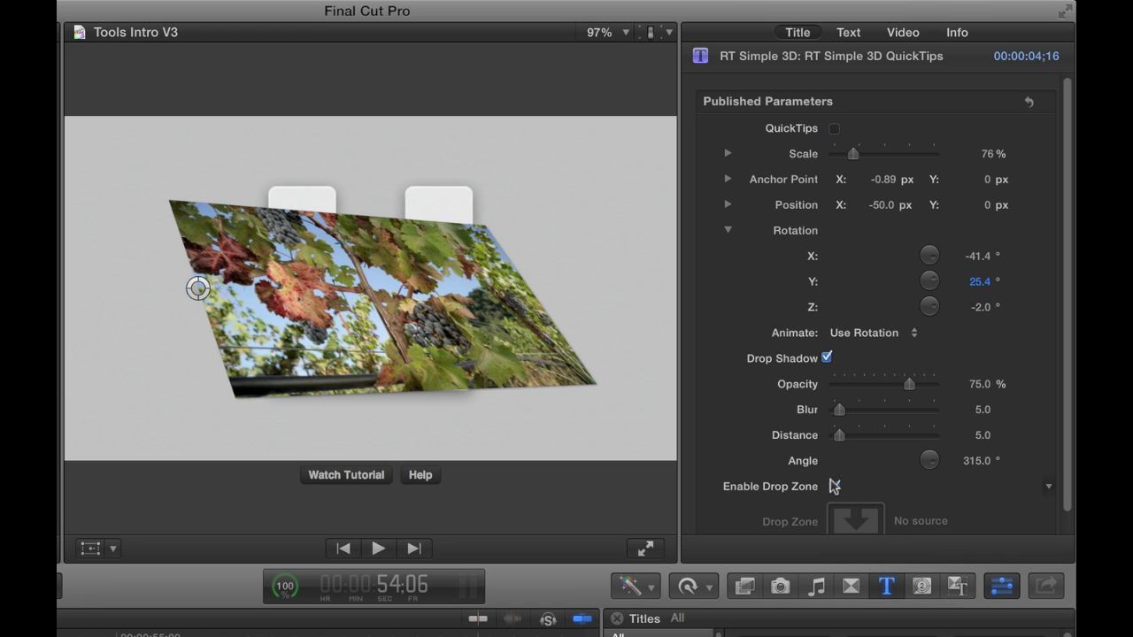
click(855, 520)
click(611, 549)
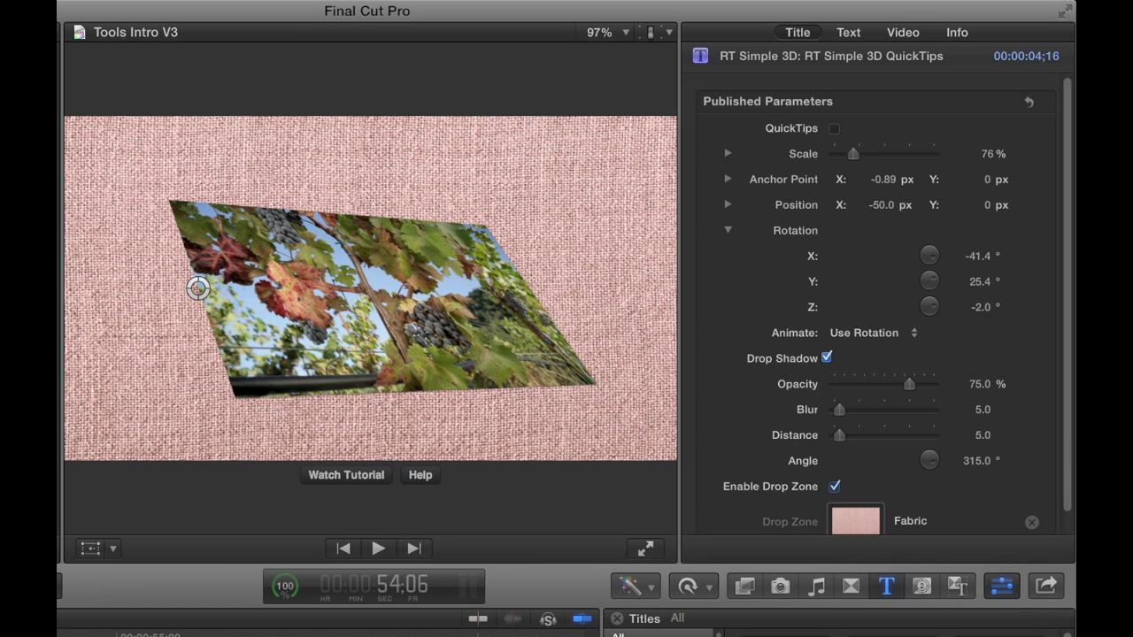
drag(839, 434, 963, 440)
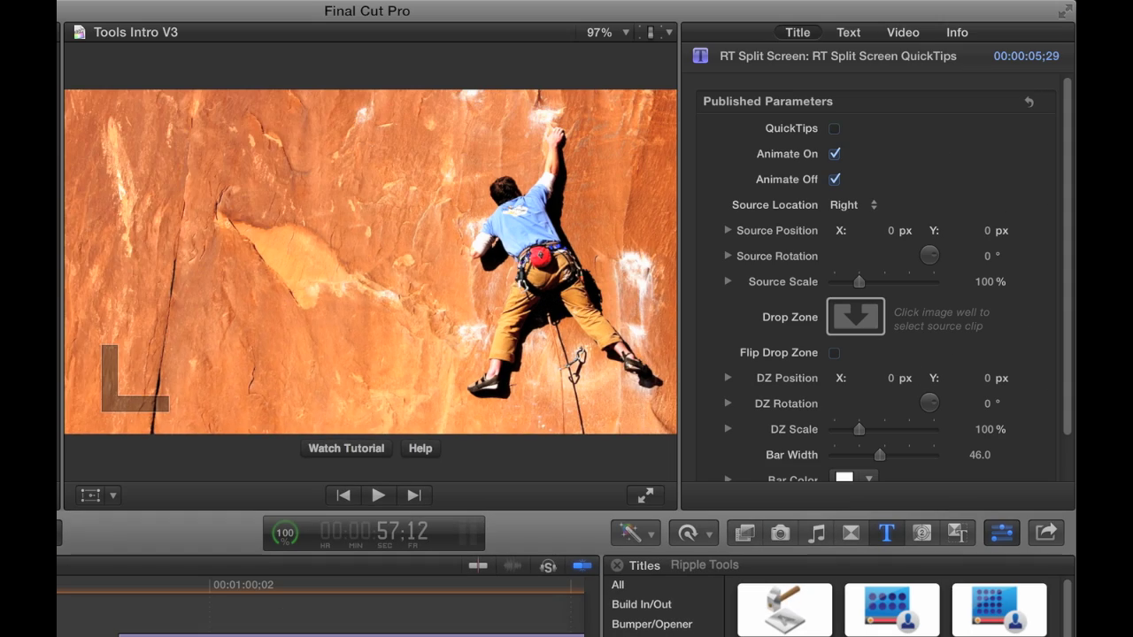
- Preview the RT Split Screen title's animation and fill its drop zone with the skateboarder clip
key(space)
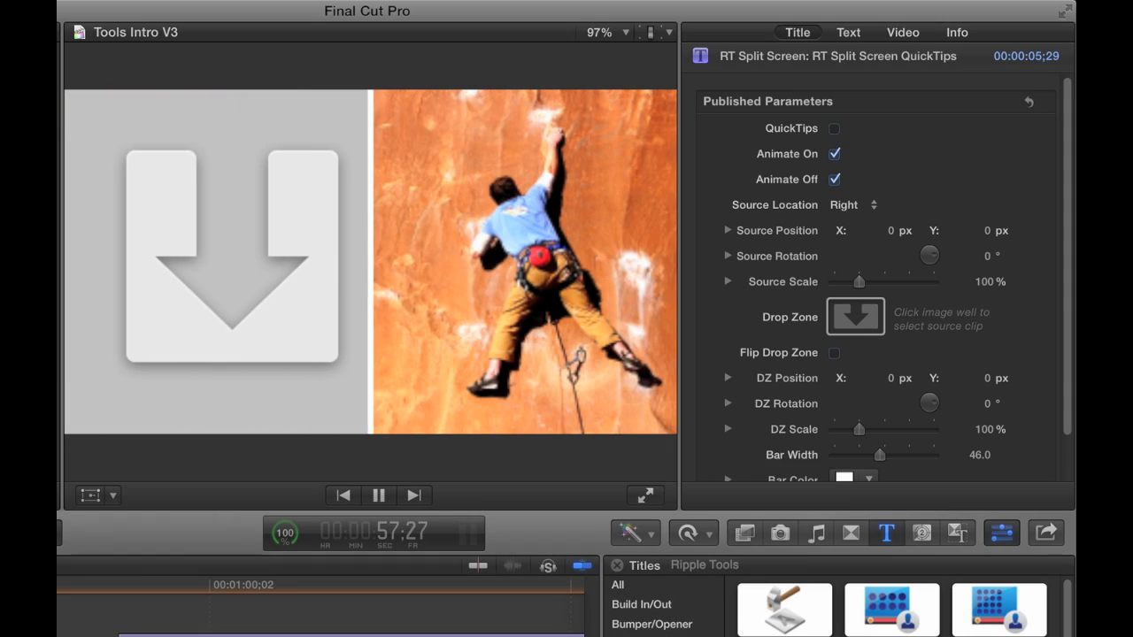
key(space)
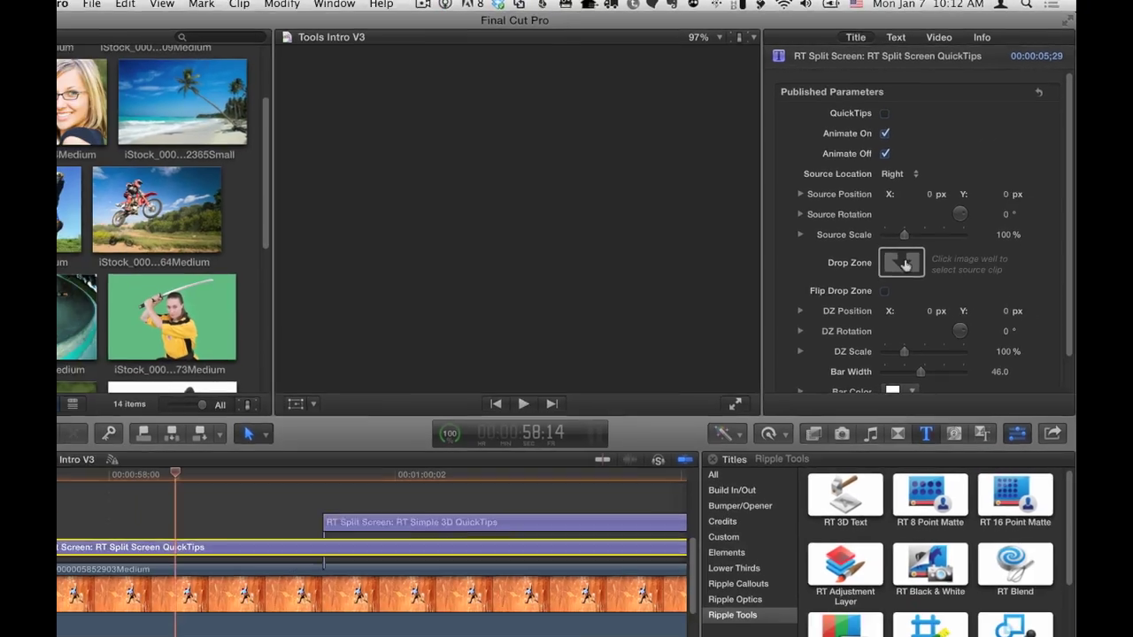
click(855, 316)
click(119, 296)
click(742, 371)
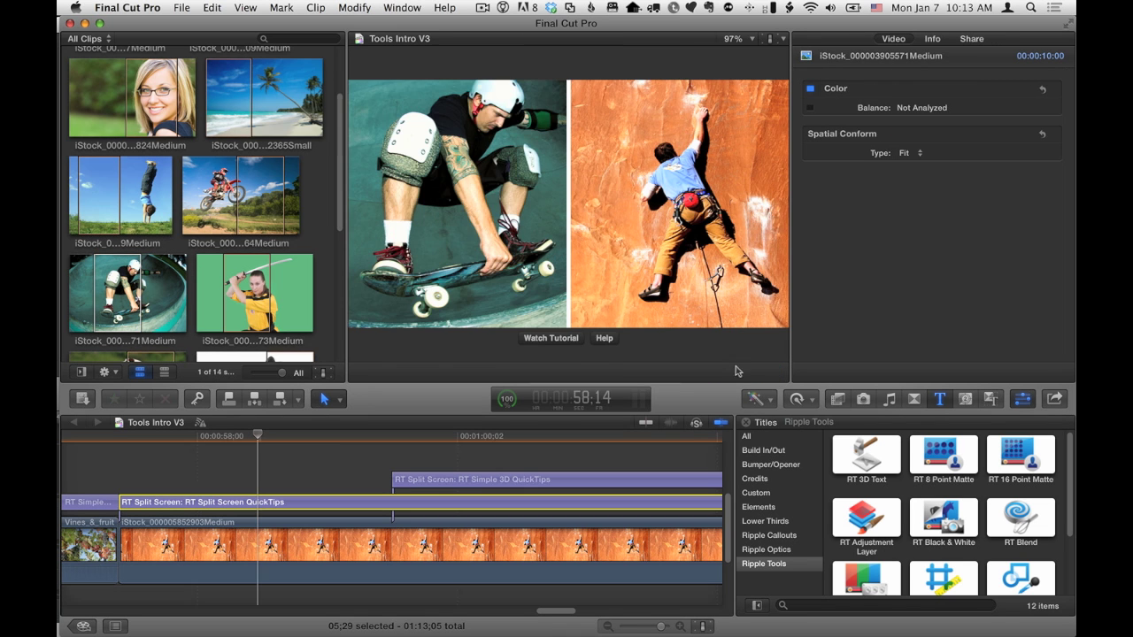
- Play the split screen of the skateboarder and climber from the start of the title
click(117, 439)
key(space)
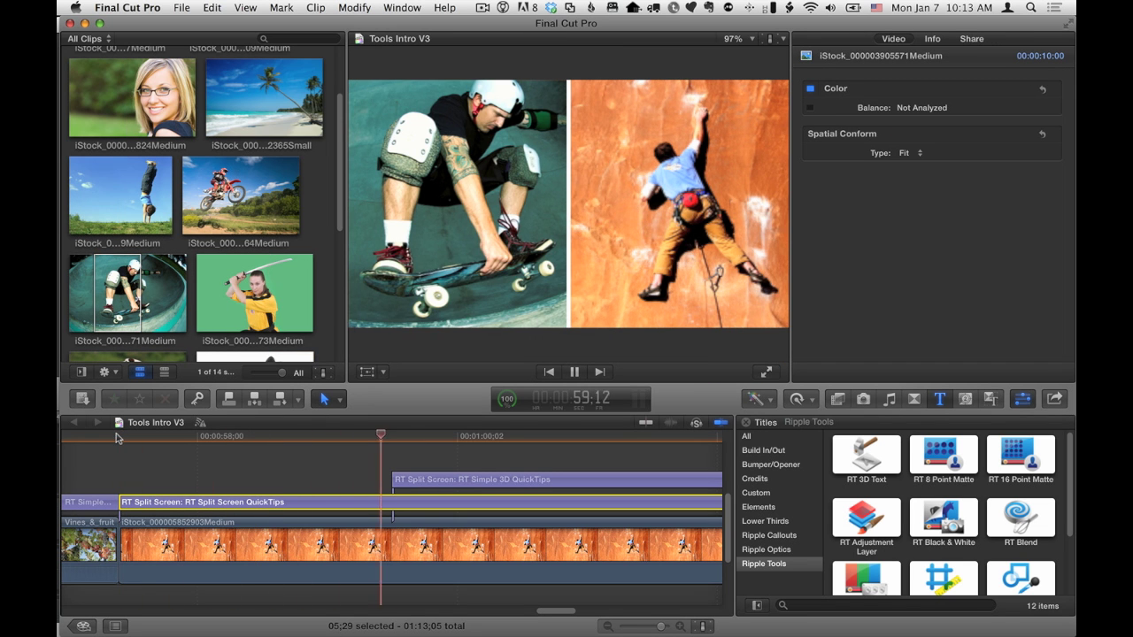
key(space)
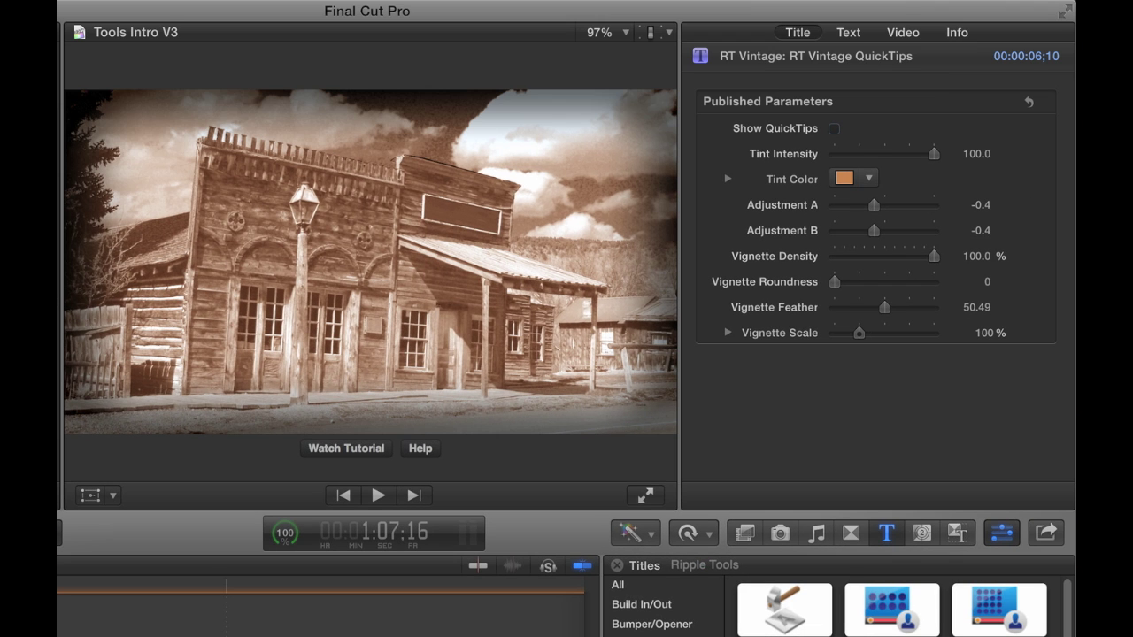
- Disable the RT Vintage title to compare with the original building clip, and re-enable it
key(v)
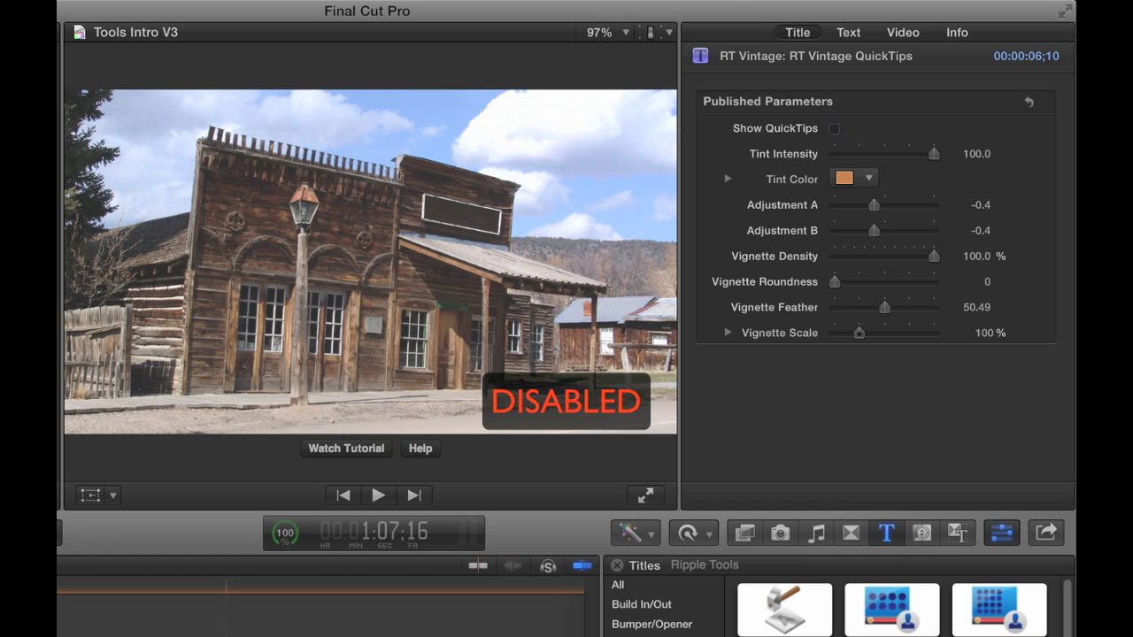
key(v)
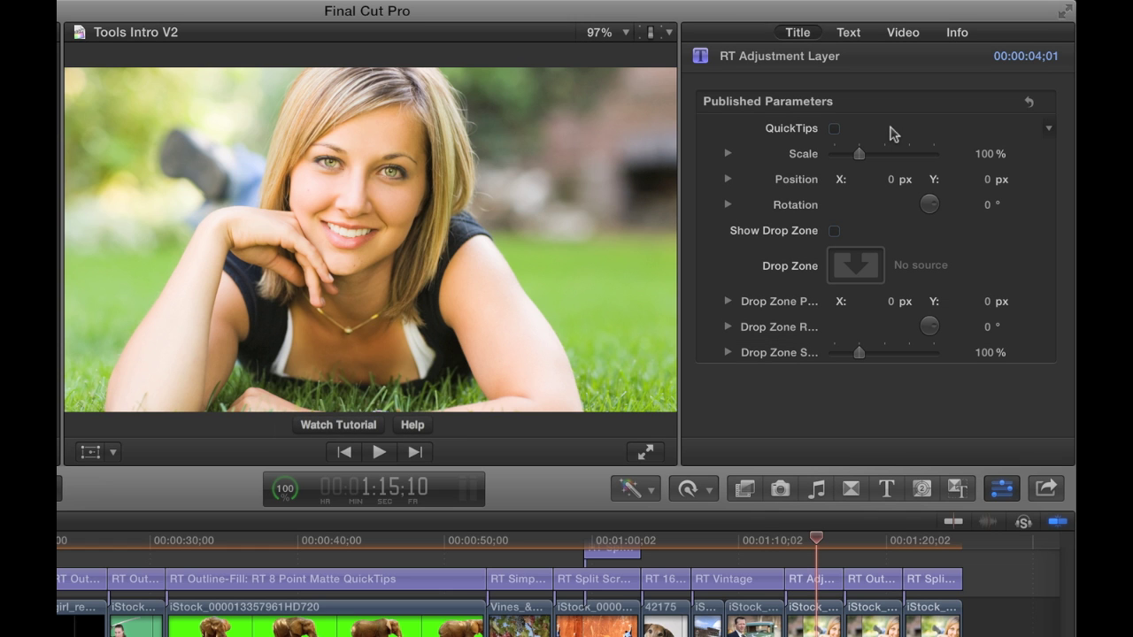
- Turn on QuickTips for the RT Adjustment Layer title and view the QuickTips of the last RT Outline-Fill and RT Split Screen titles
click(834, 129)
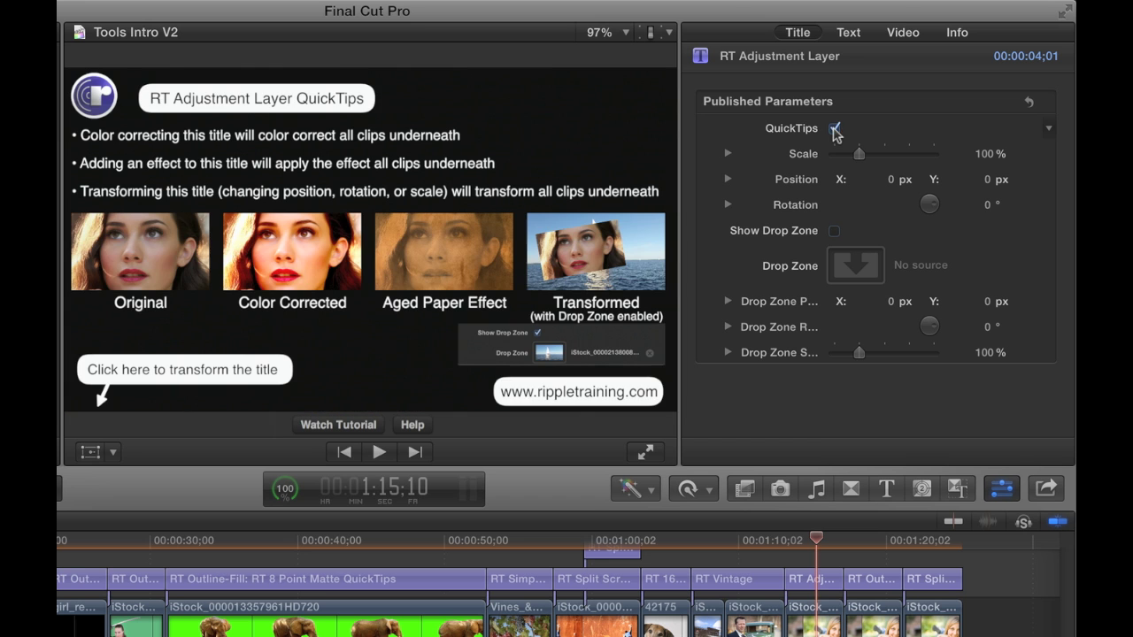
click(872, 577)
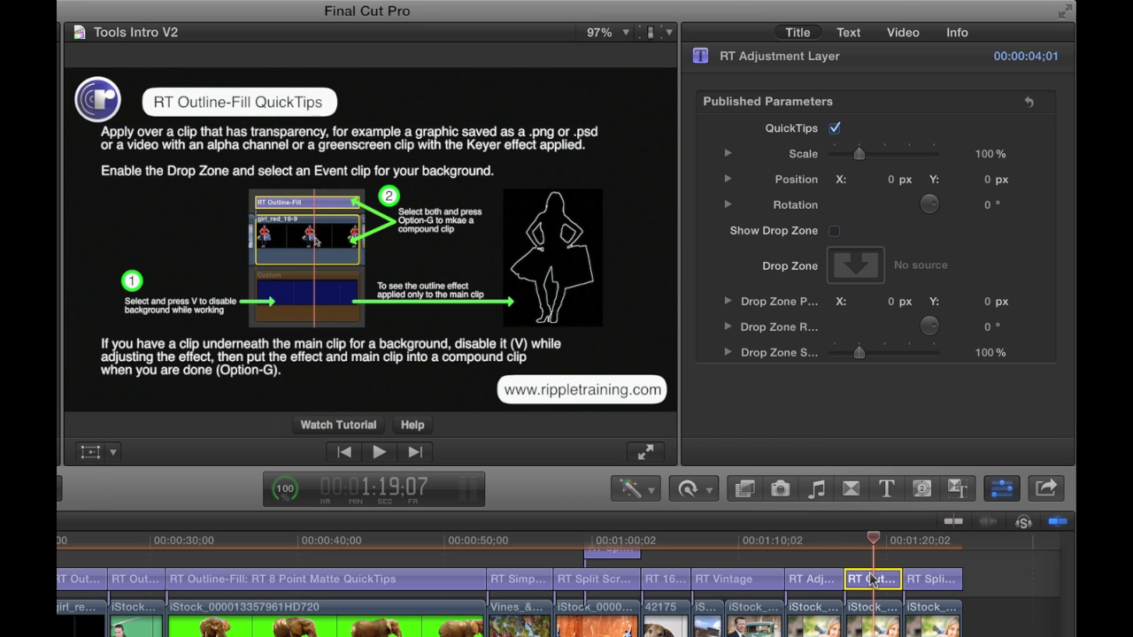
click(931, 579)
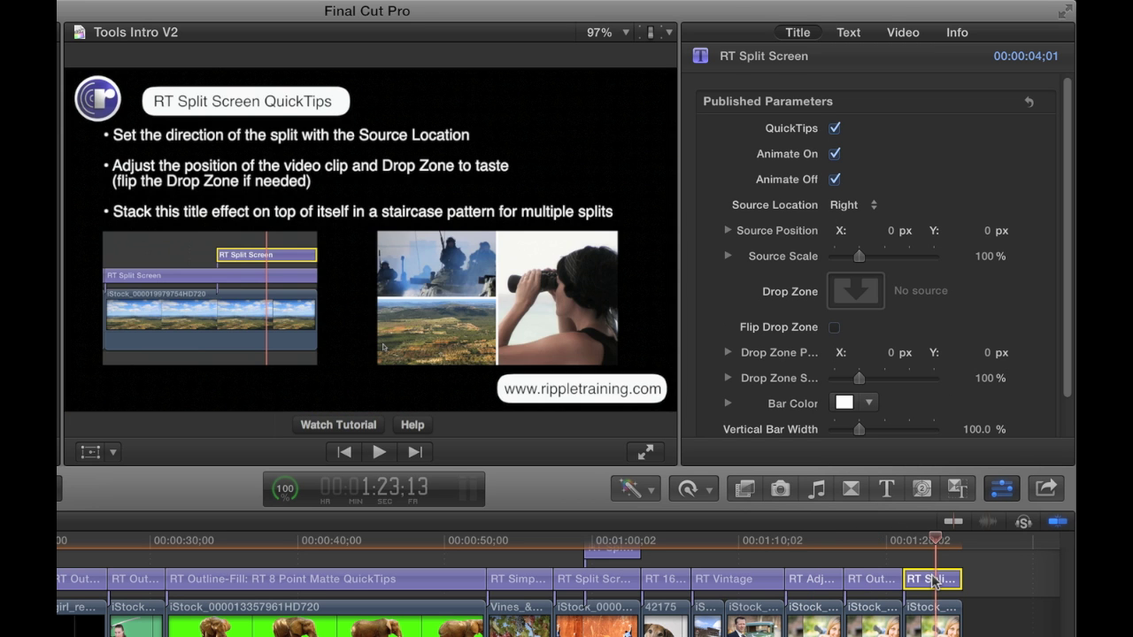